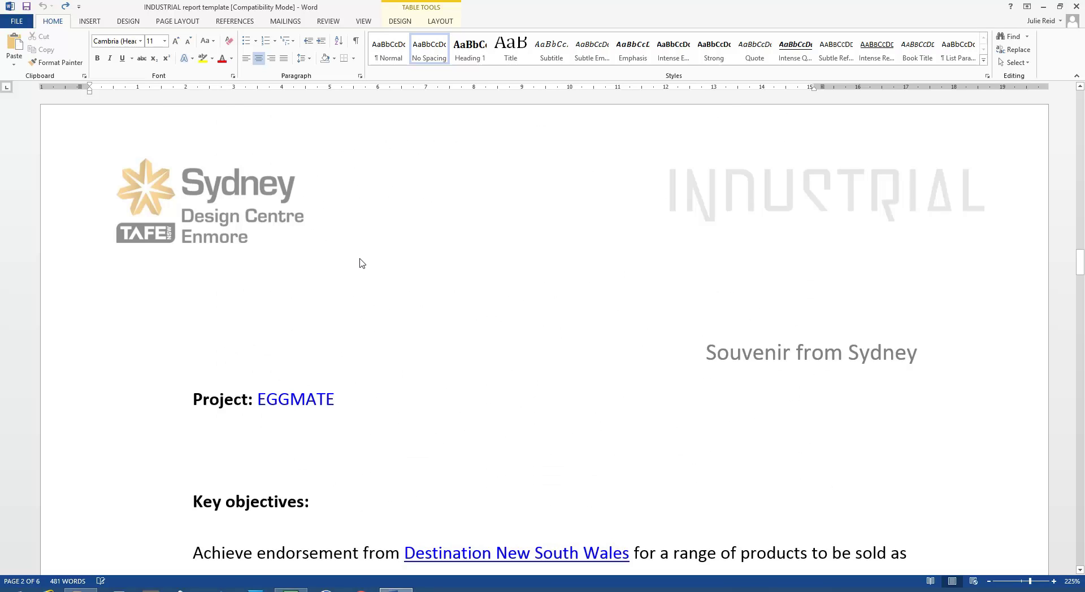
# Step: Fit the view to one whole page, and enlarge the page containing the Project: EGGMATE line
pyautogui.scroll(-3, 306, 243)
pyautogui.scroll(1, 206, 212)
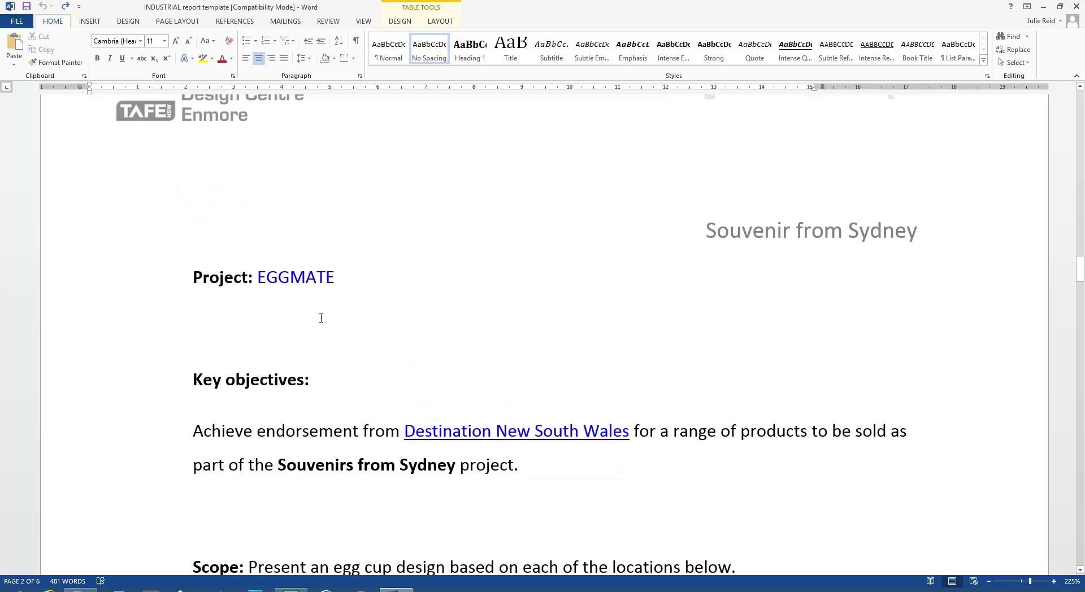
pyautogui.scroll(4, 321, 319)
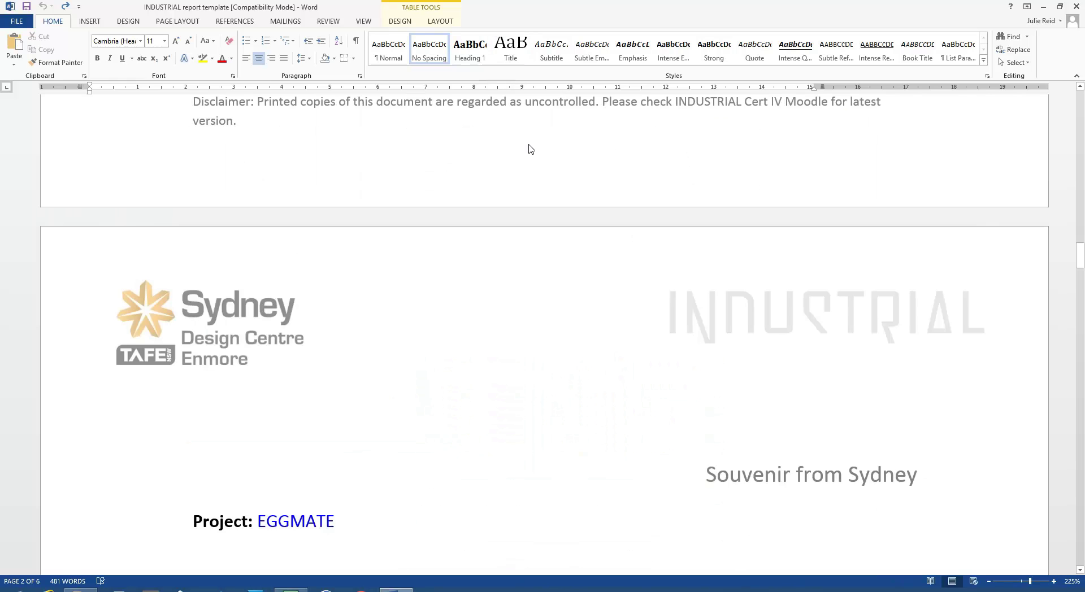
pyautogui.click(363, 21)
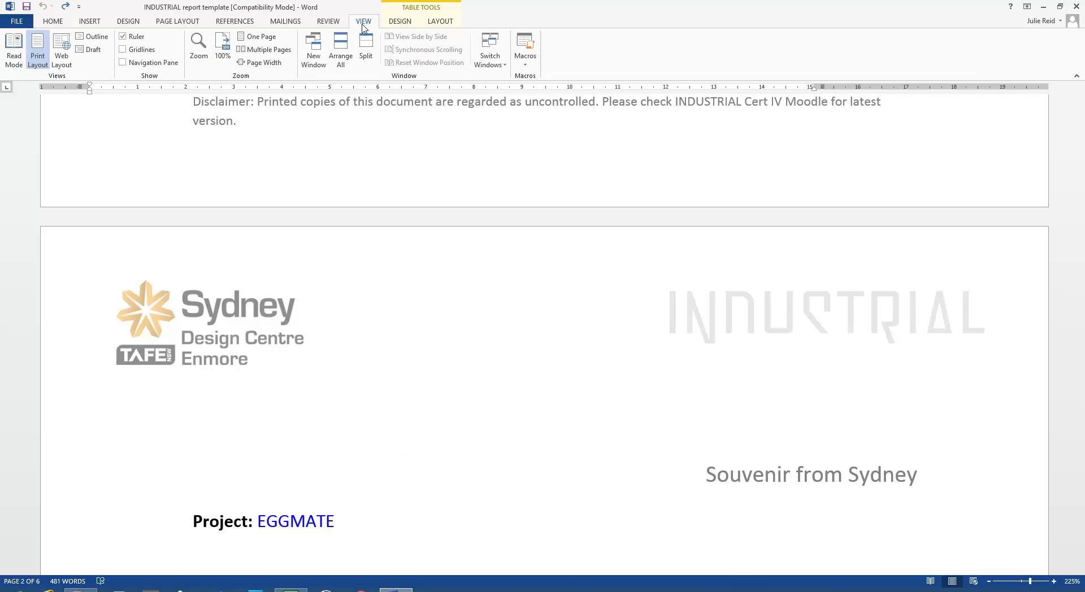
pyautogui.click(249, 38)
pyautogui.scroll(-4, 512, 263)
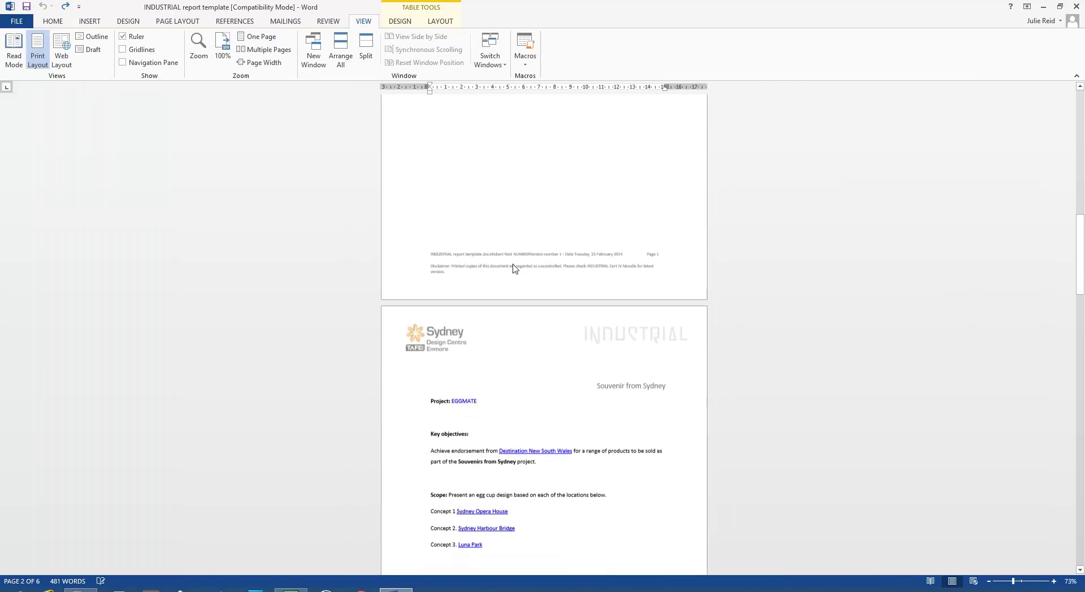
pyautogui.press('alt')
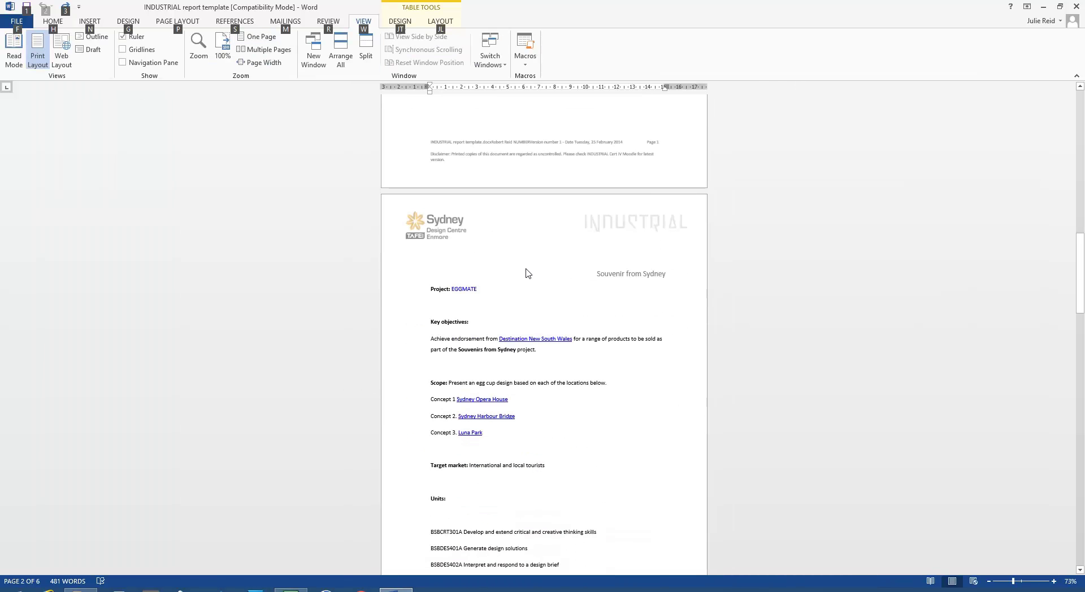
pyautogui.click(536, 285)
pyautogui.scroll(8, 538, 287)
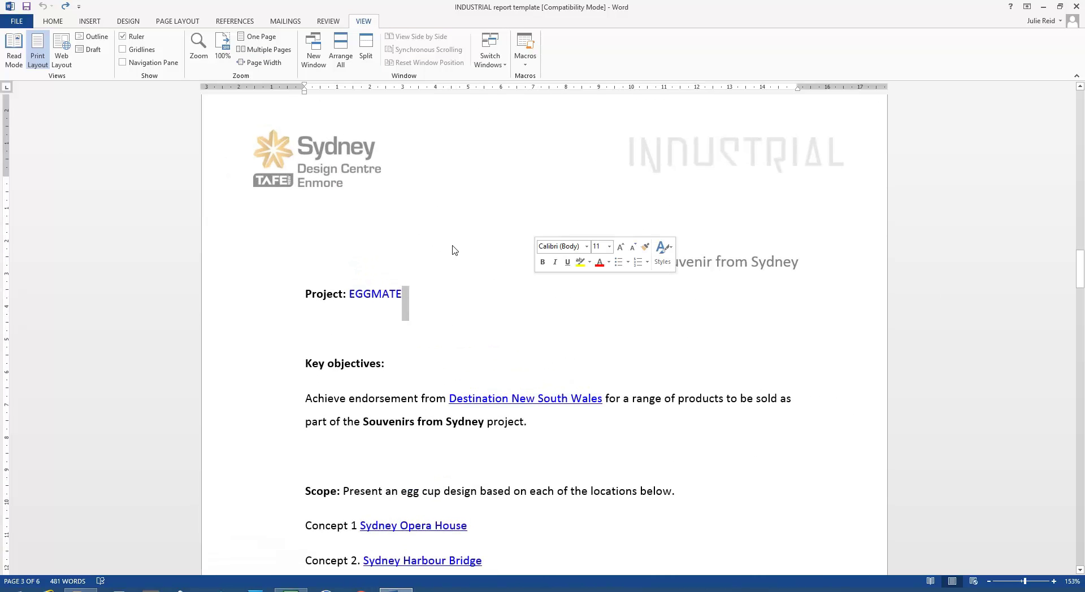
# Step: Open the Manage Styles recommendations and sort the list of styles alphabetically
pyautogui.click(48, 22)
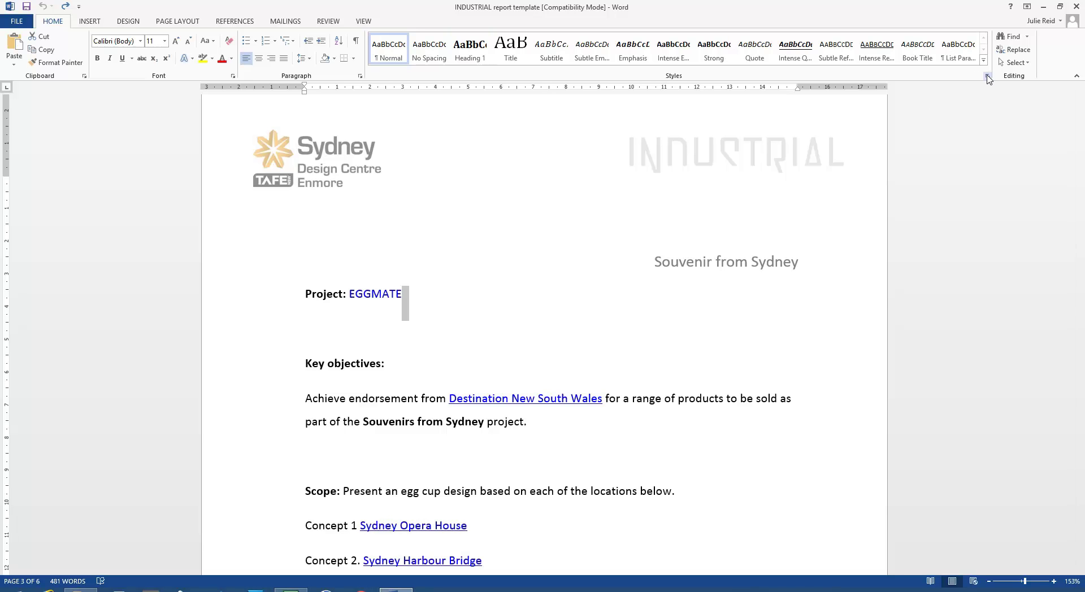
pyautogui.click(987, 76)
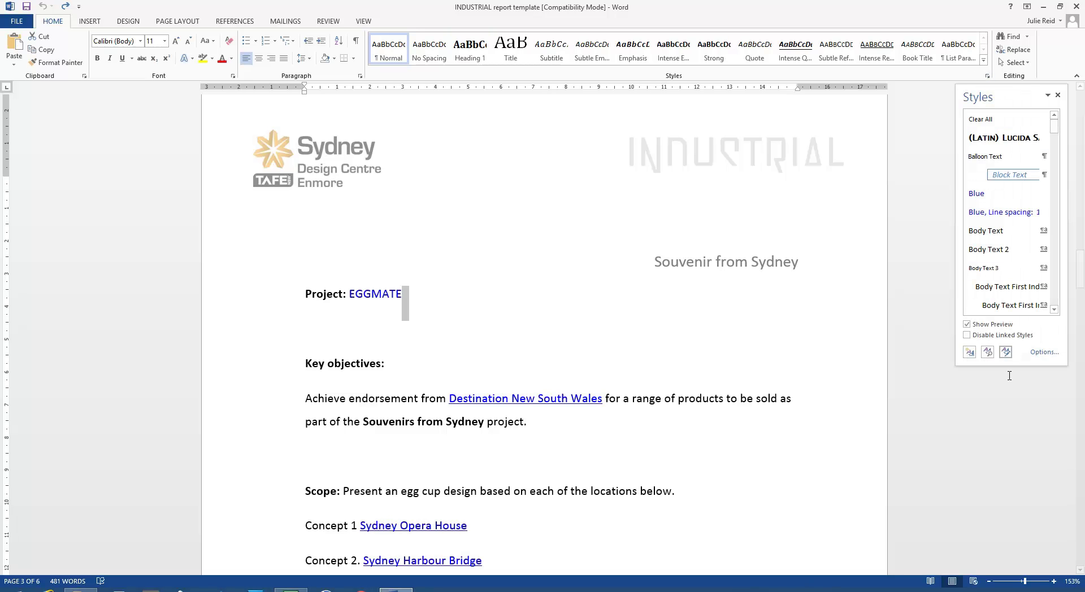
pyautogui.click(1005, 352)
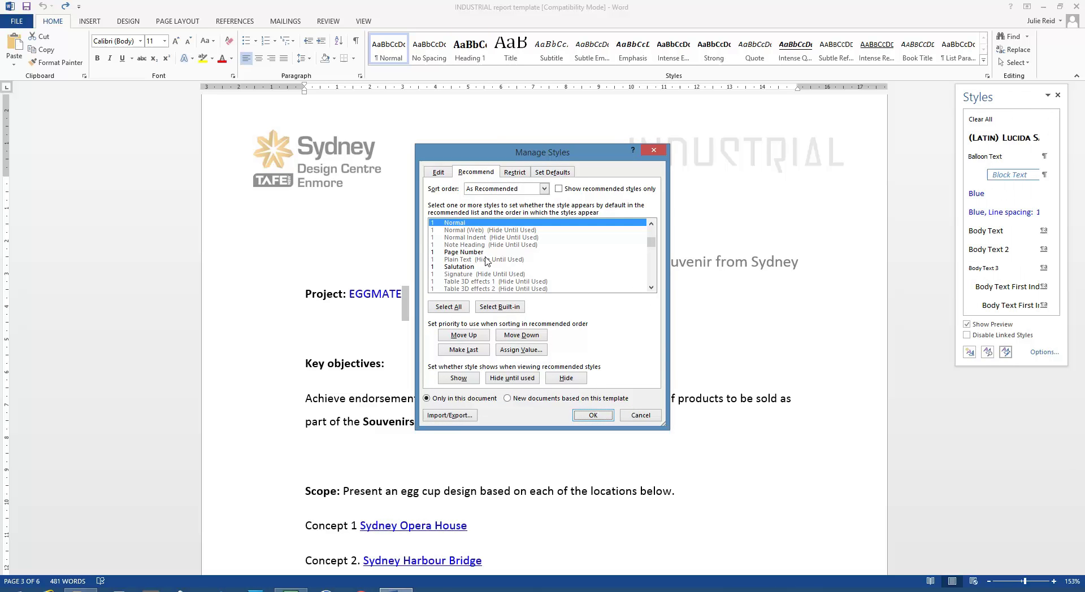
pyautogui.click(545, 188)
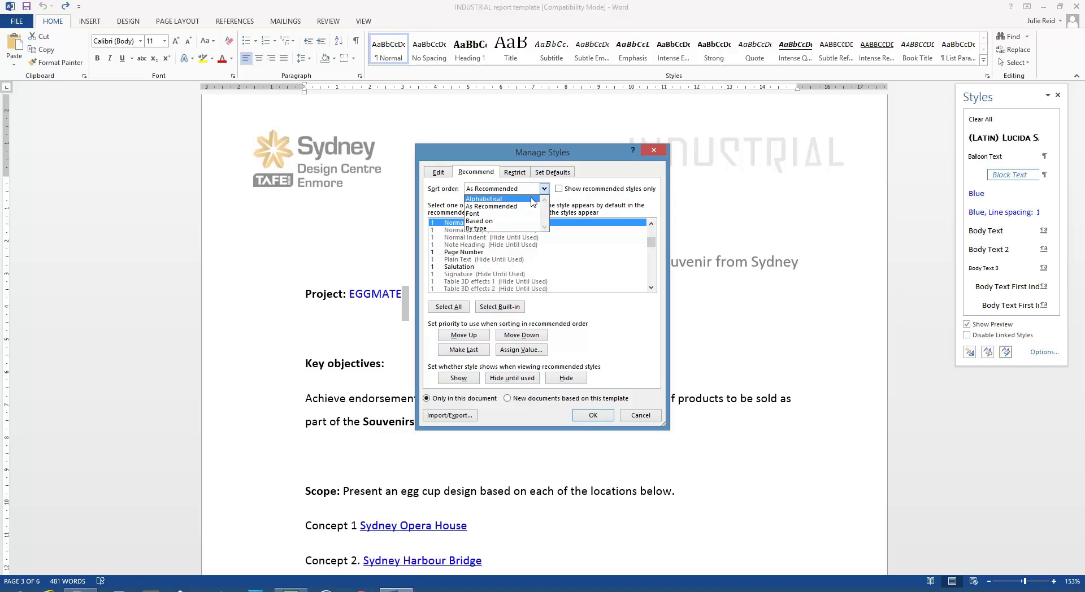
pyautogui.click(531, 199)
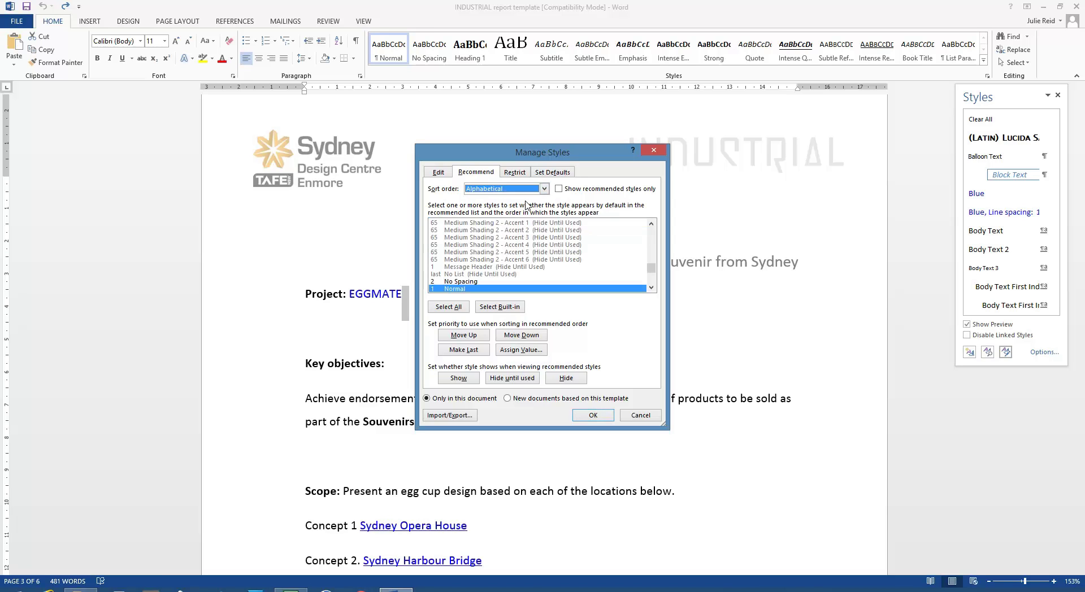
# Step: Set Heading 2 to show among the recommended styles for new documents based on this template, and close the style management windows
pyautogui.click(652, 274)
pyautogui.moveTo(651, 268); pyautogui.dragTo(652, 252)
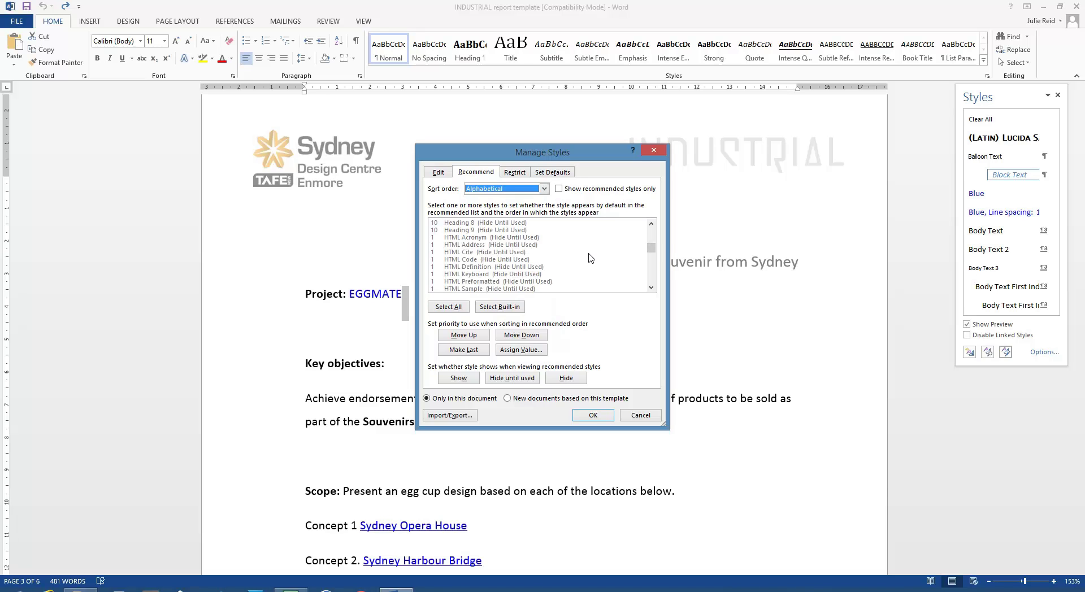
pyautogui.click(652, 224)
pyautogui.click(651, 224)
pyautogui.click(651, 224)
pyautogui.click(652, 223)
pyautogui.click(473, 247)
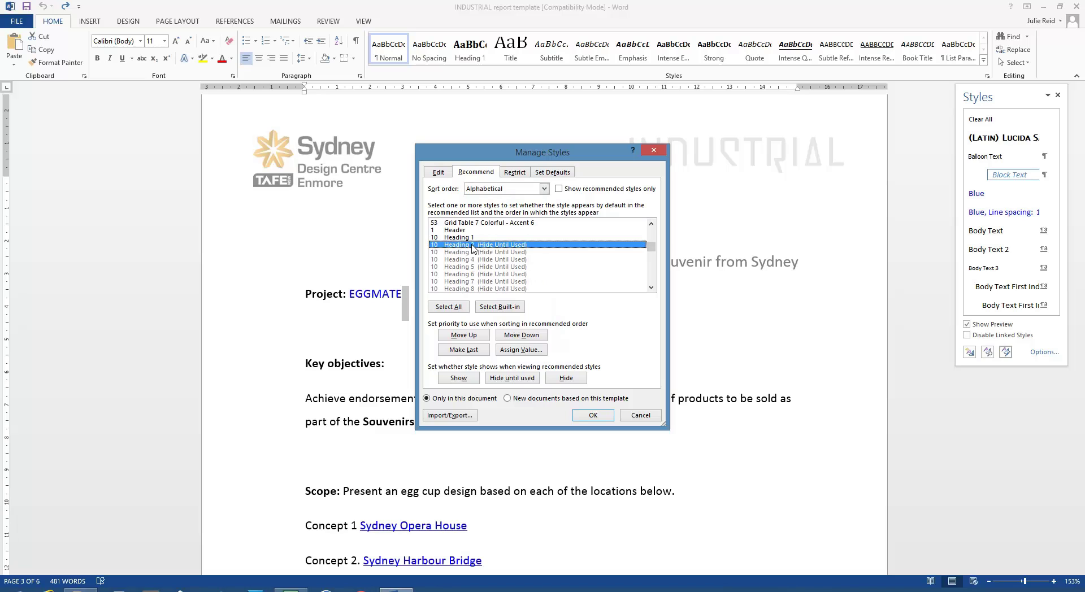
pyautogui.click(459, 381)
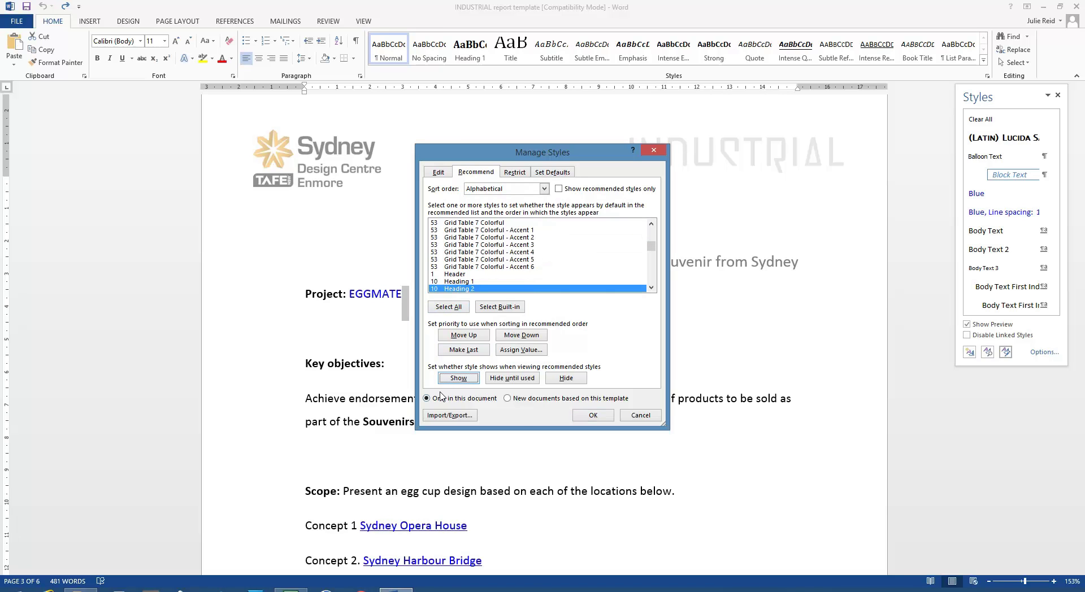
pyautogui.click(511, 399)
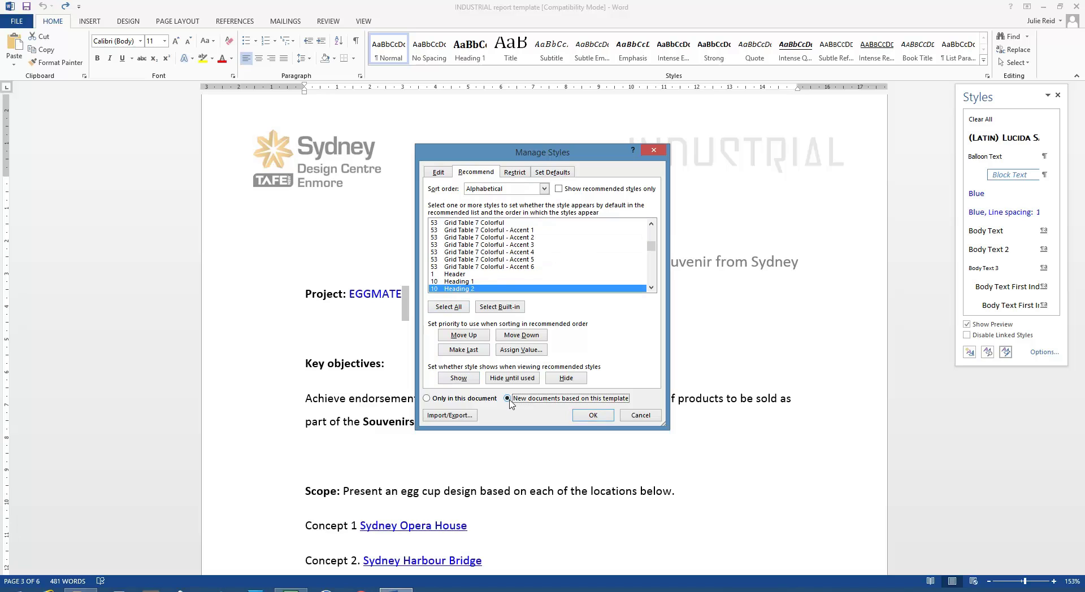
pyautogui.click(592, 417)
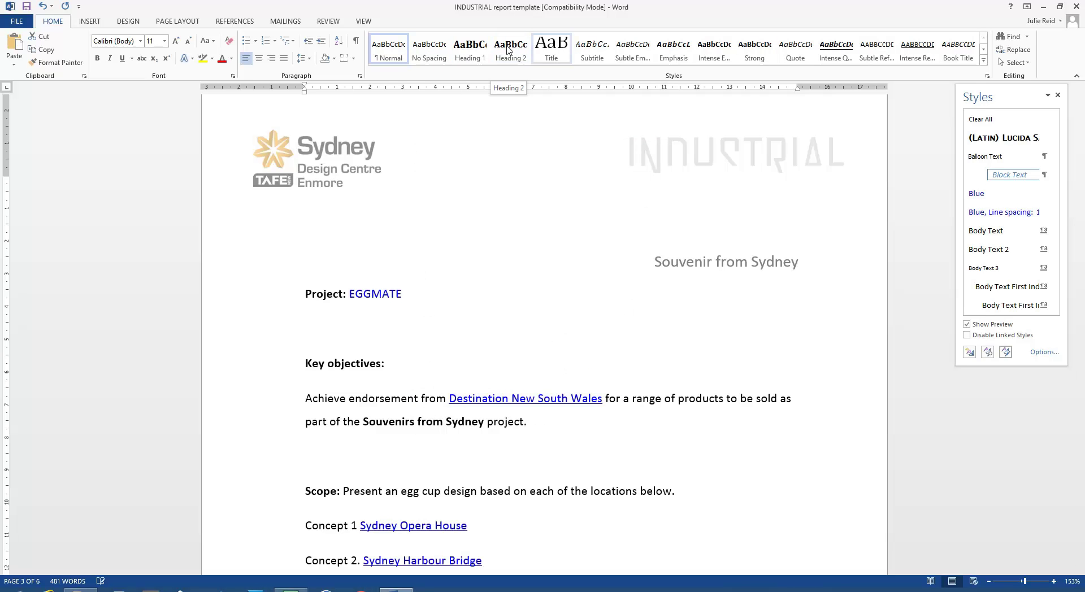
pyautogui.click(1058, 97)
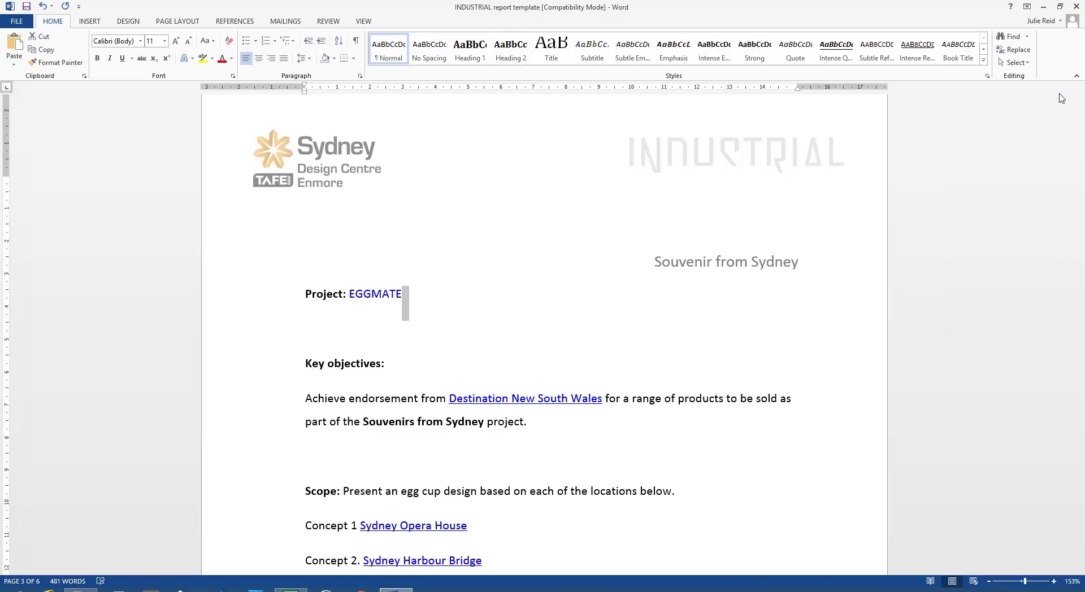
# Step: Apply the style set with blue shaded headings and format the Project: EGGMATE line as Heading 1
pyautogui.click(136, 23)
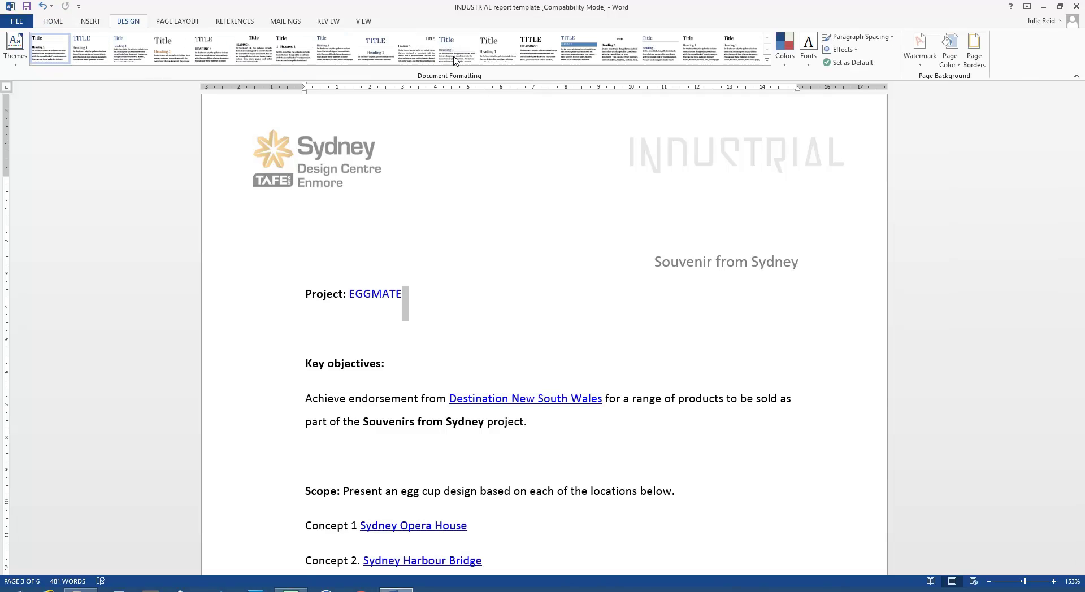
pyautogui.click(581, 45)
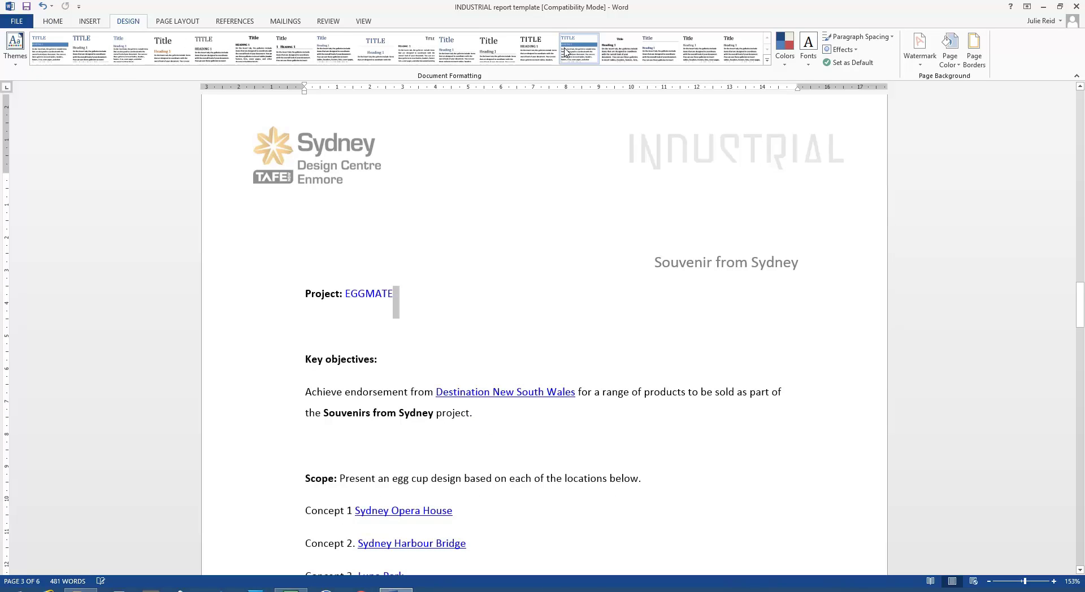
pyautogui.click(57, 22)
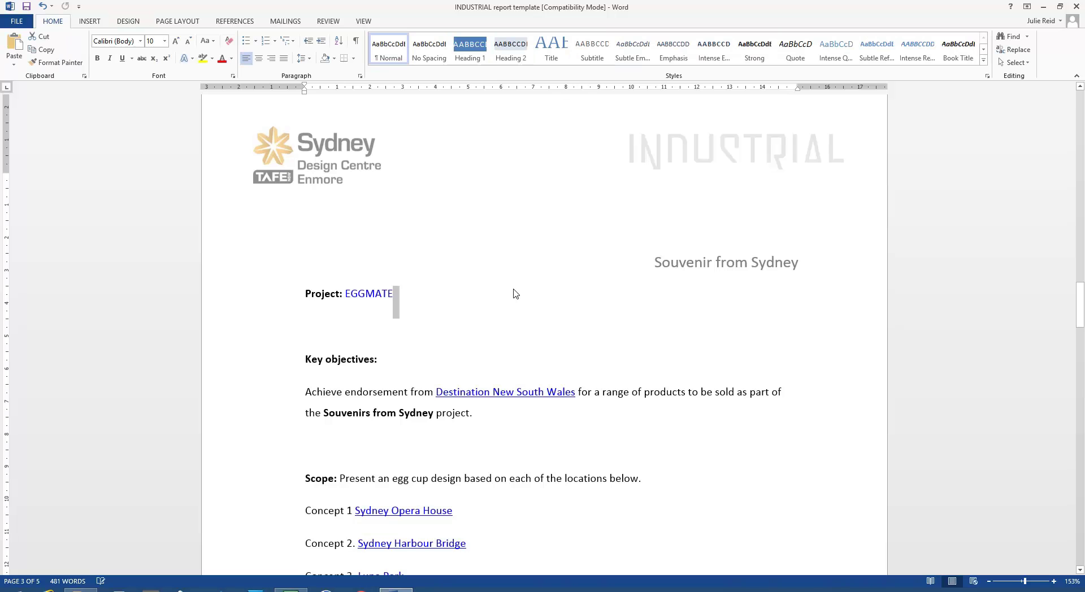
pyautogui.click(410, 292)
pyautogui.click(285, 294)
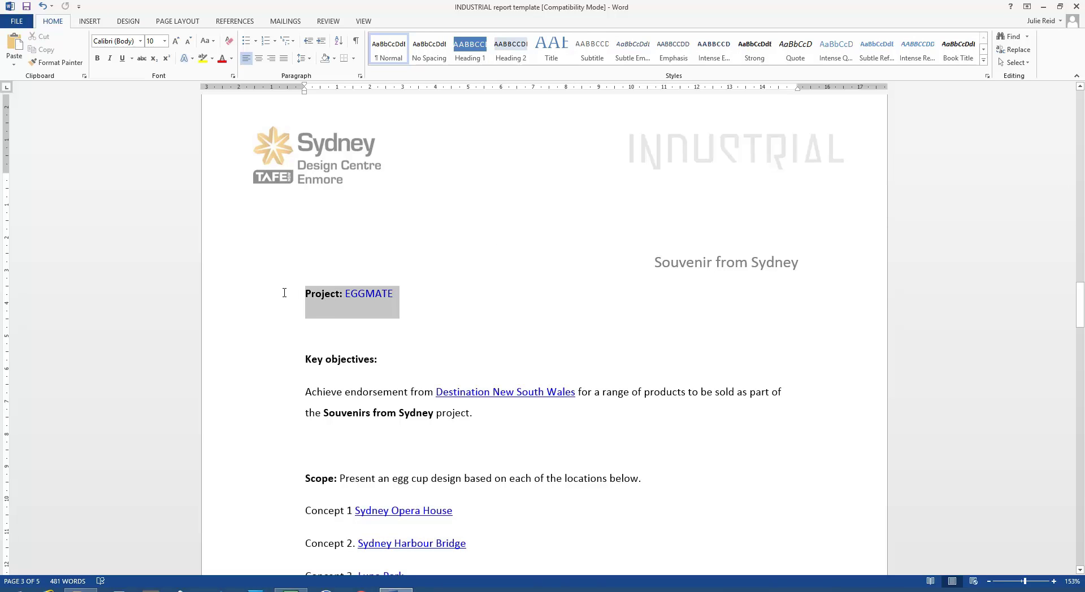
pyautogui.click(472, 55)
pyautogui.click(450, 247)
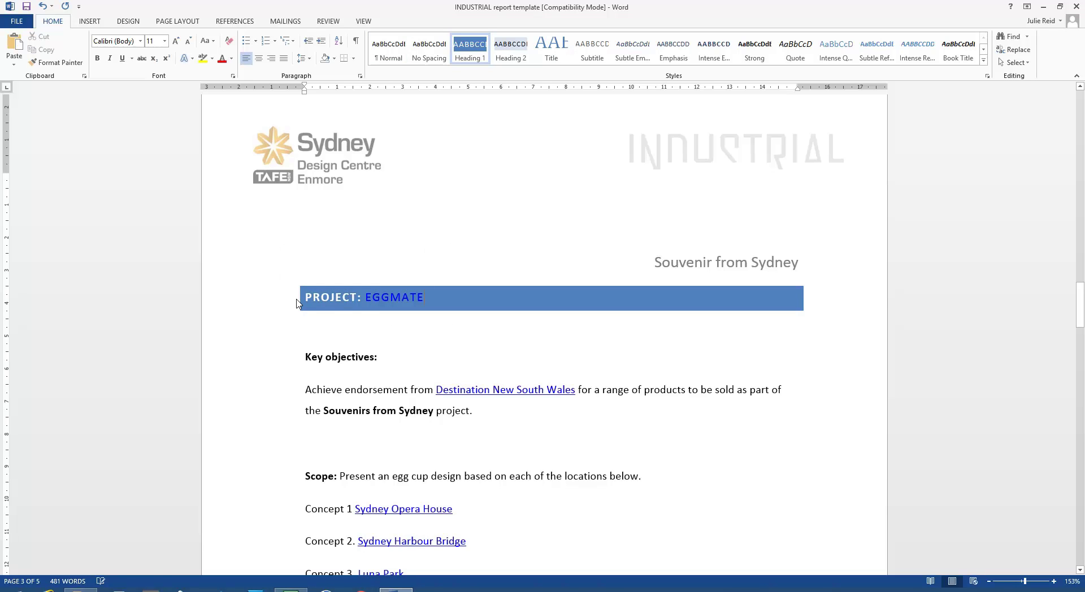
# Step: Try several other document style sets and apply the one with large orange headings
pyautogui.click(132, 22)
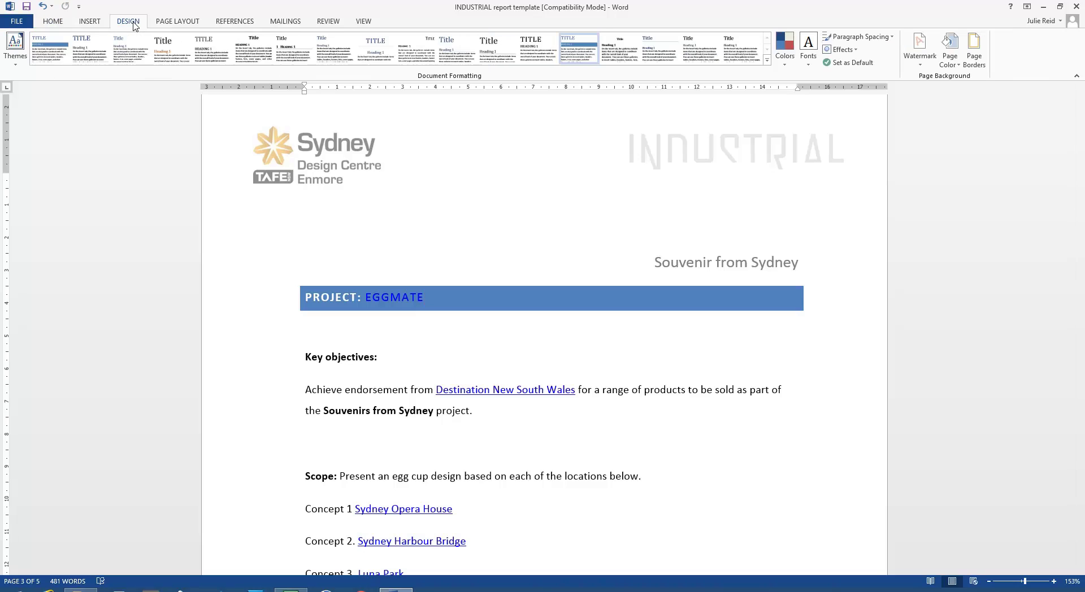
pyautogui.click(375, 49)
pyautogui.click(334, 50)
pyautogui.click(296, 55)
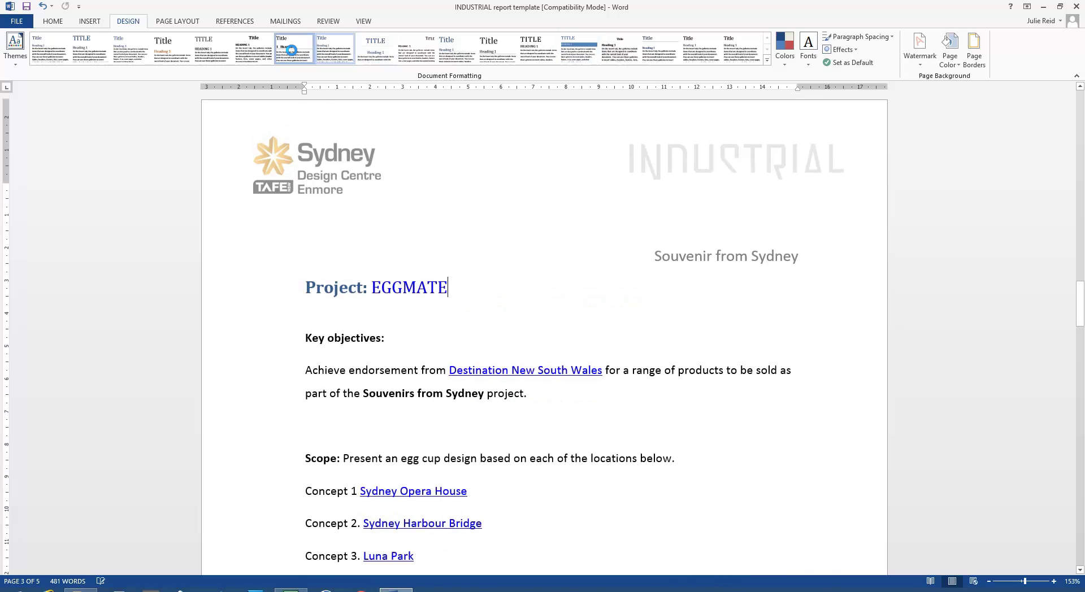
pyautogui.click(247, 55)
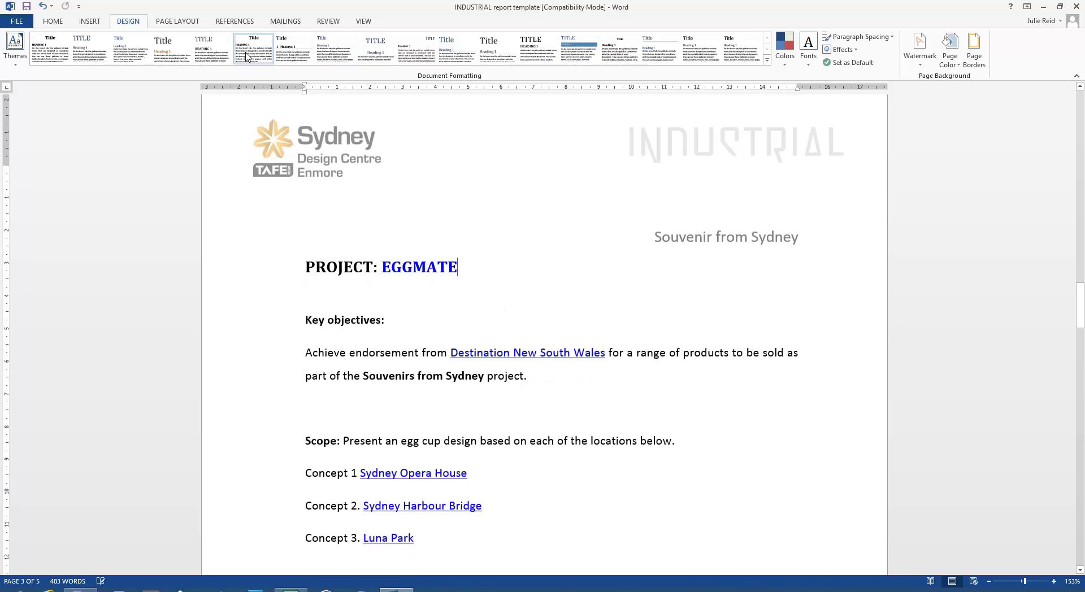
pyautogui.click(214, 55)
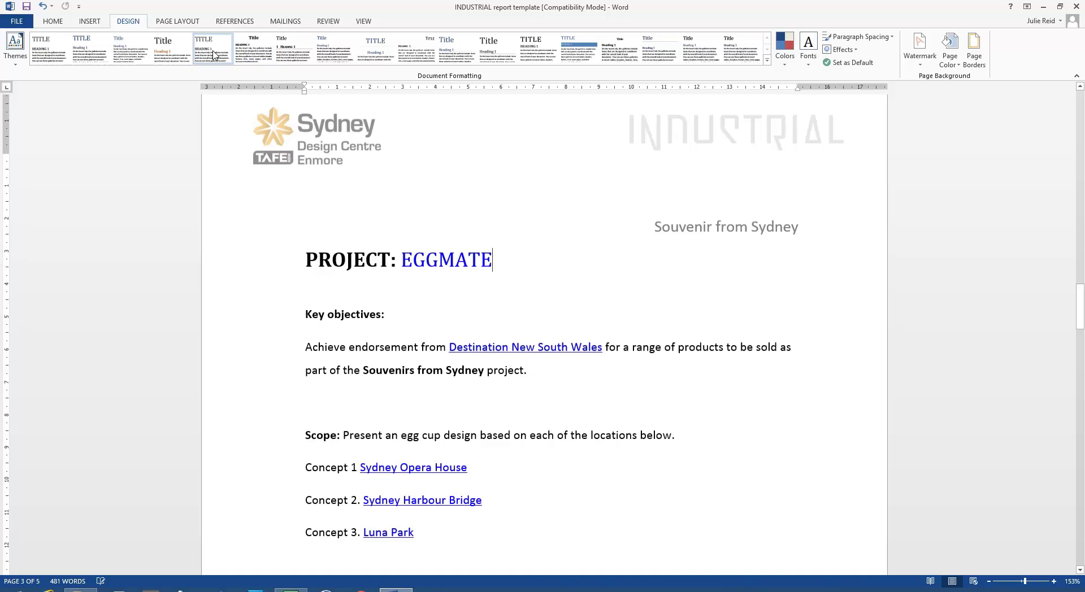
pyautogui.click(181, 54)
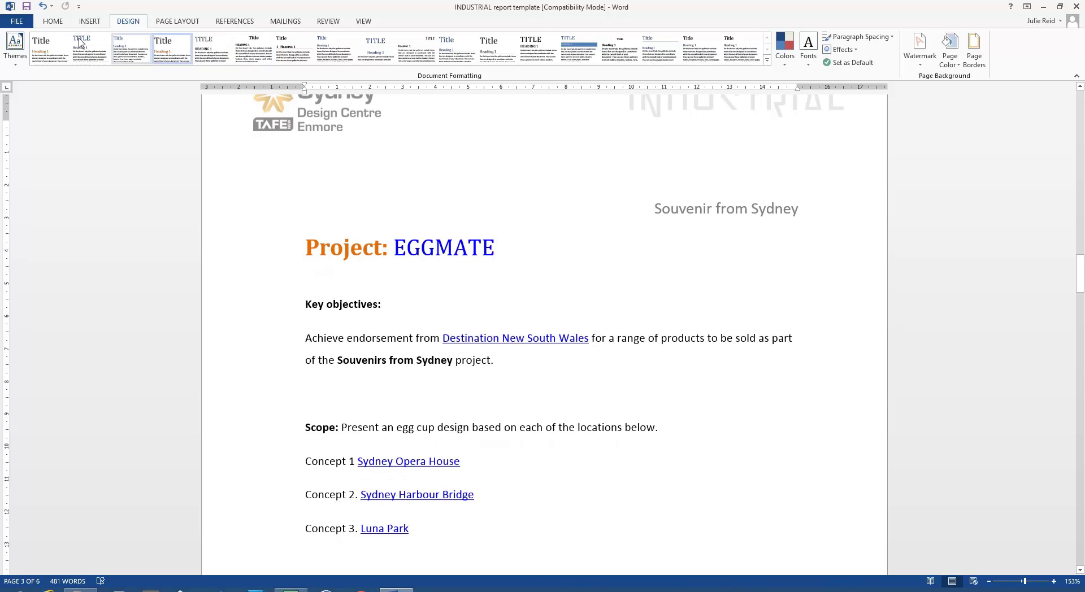
# Step: Format the Key objectives line as Heading 2
pyautogui.click(53, 21)
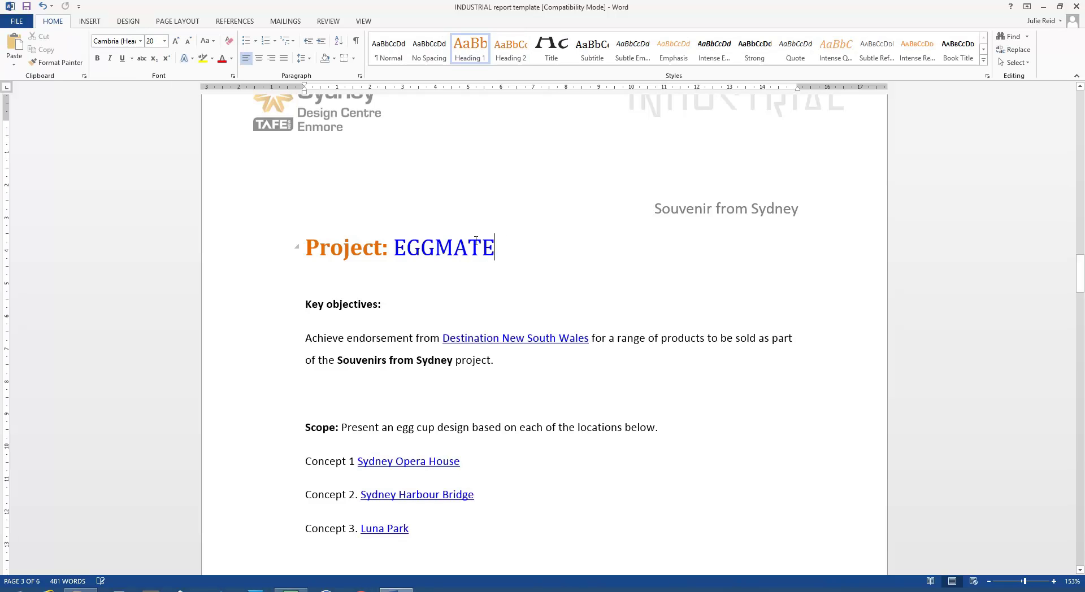
pyautogui.click(285, 244)
pyautogui.scroll(-1, 465, 295)
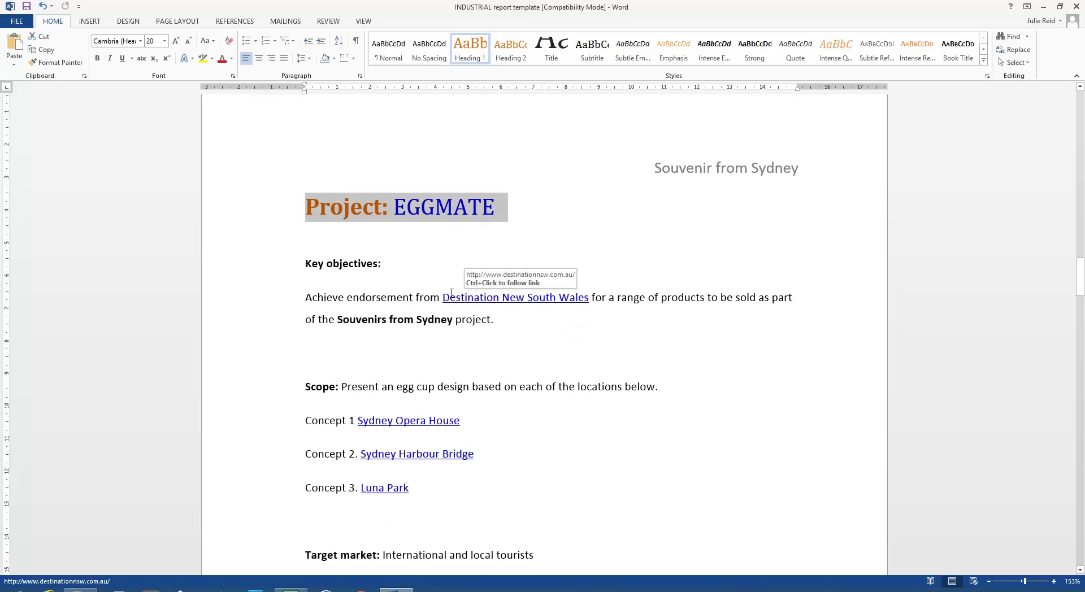
pyautogui.click(299, 266)
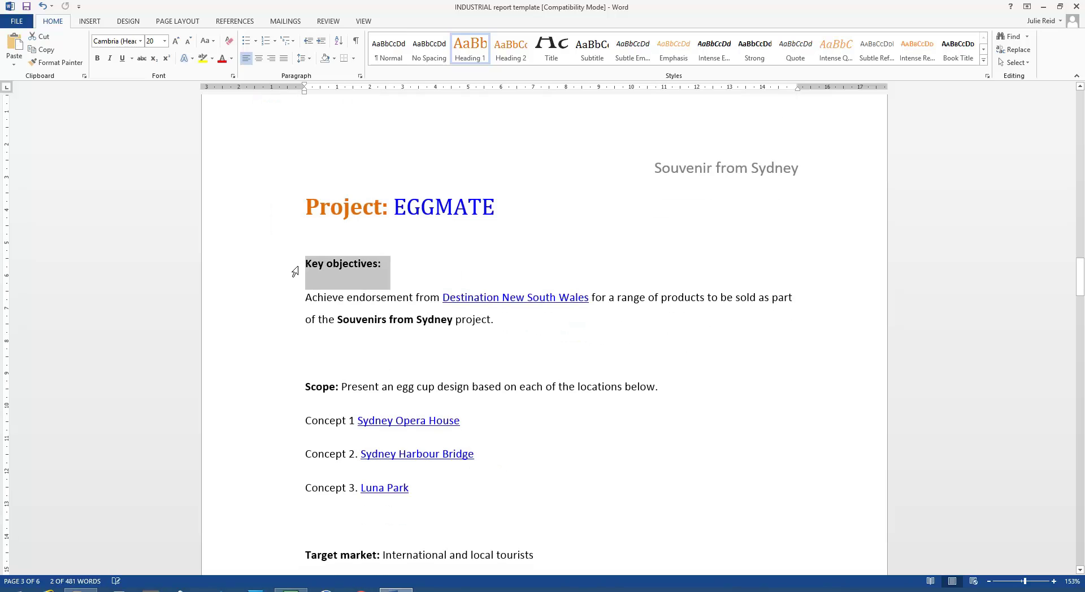
pyautogui.click(510, 54)
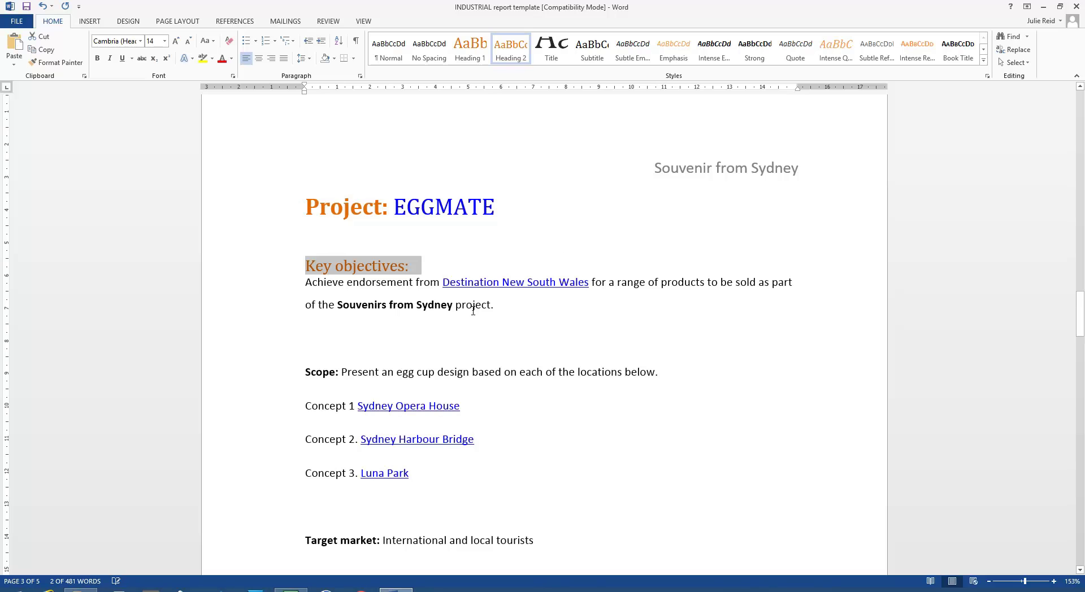
# Step: Insert a page break at the blank line above the Scope paragraph
pyautogui.click(374, 336)
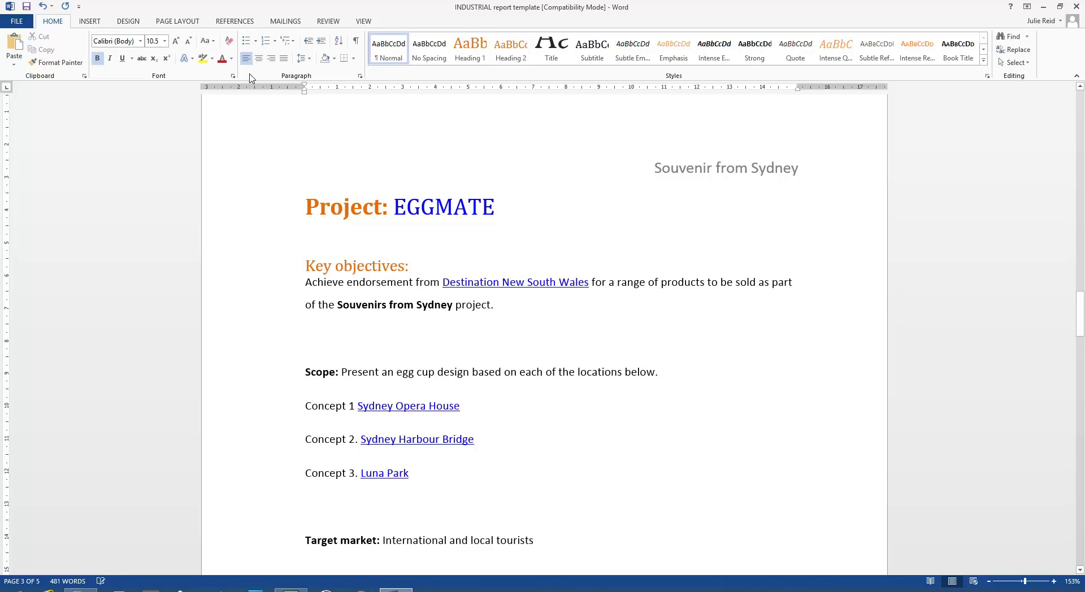
pyautogui.click(89, 21)
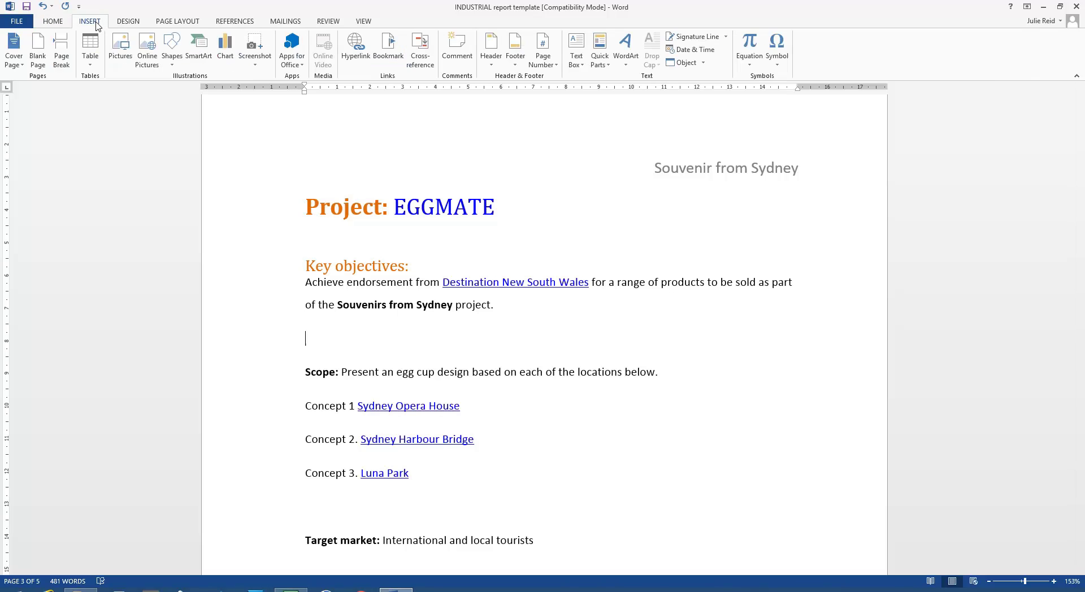
pyautogui.click(63, 56)
# Step: Format the Scope line about the egg cup design locations as Heading 2
pyautogui.scroll(-5, 500, 264)
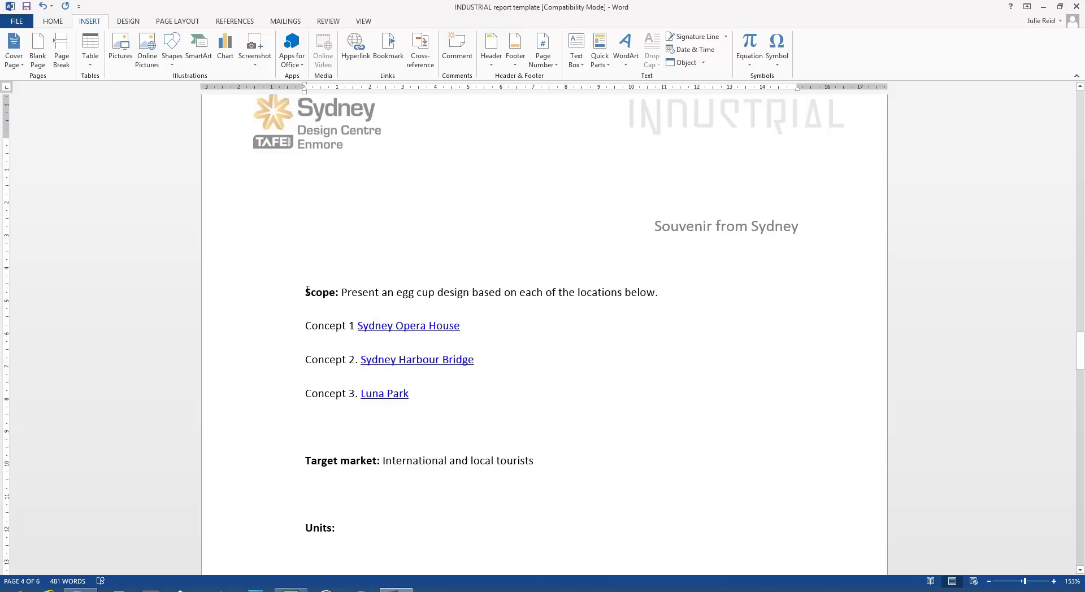
pyautogui.moveTo(305, 292); pyautogui.dragTo(693, 294)
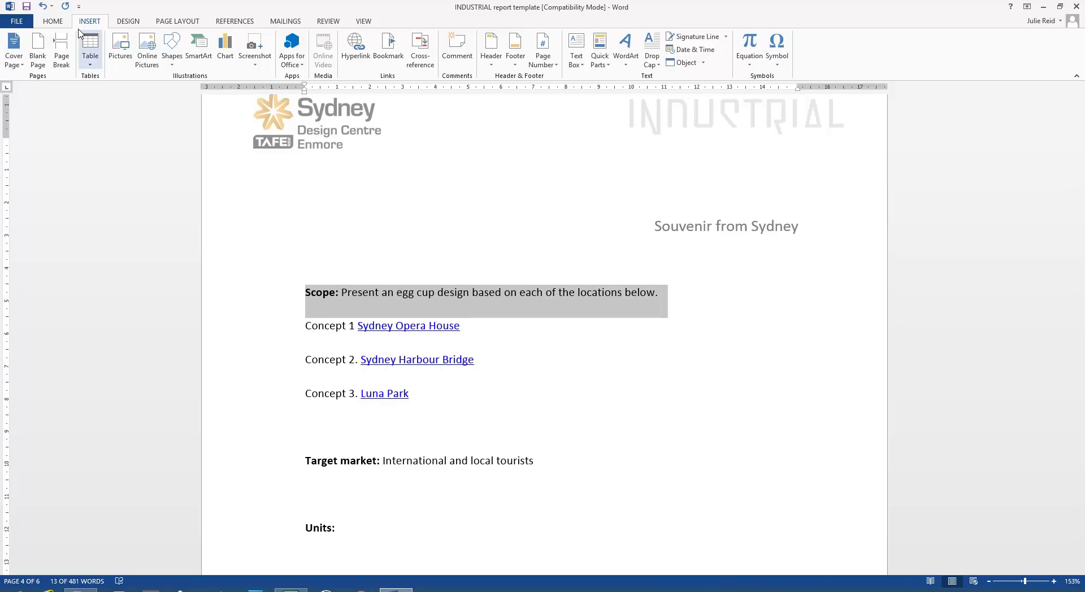
pyautogui.click(53, 23)
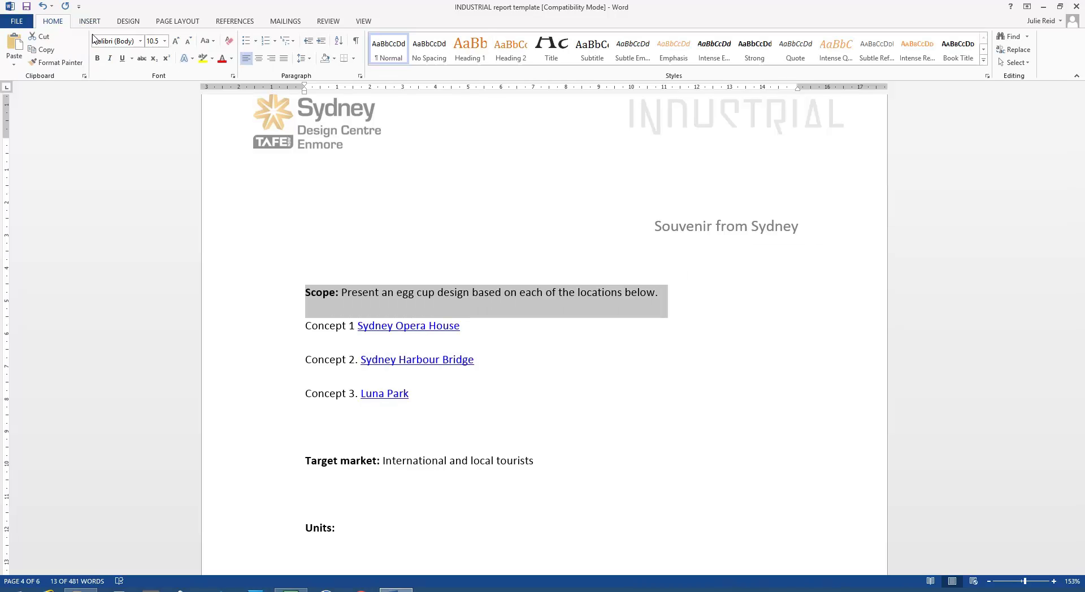
pyautogui.click(516, 54)
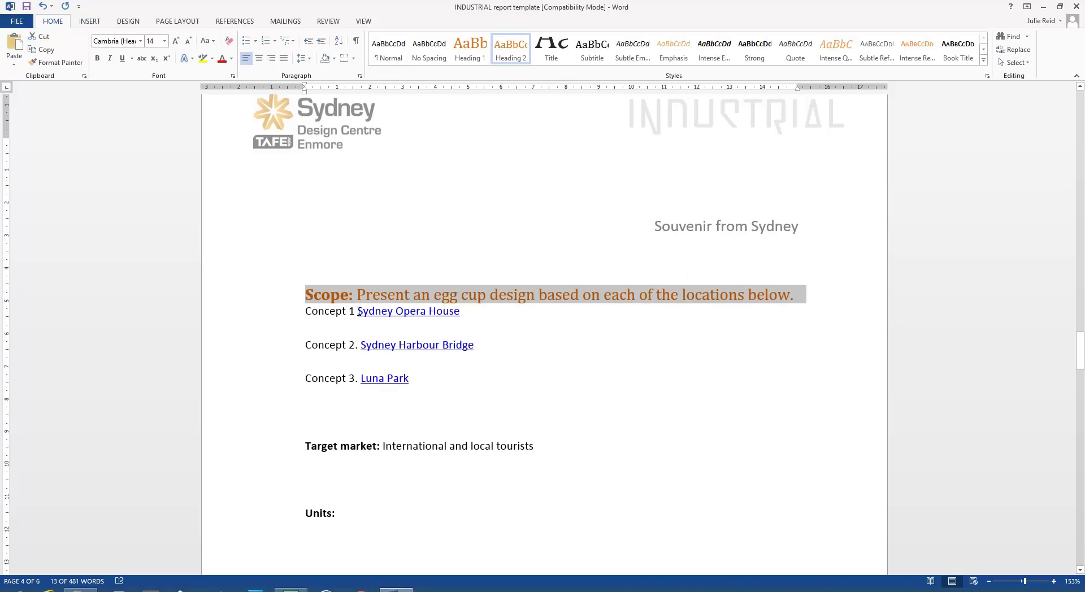
# Step: Insert a page break after the Concept 1 Sydney Opera House line
pyautogui.click(473, 315)
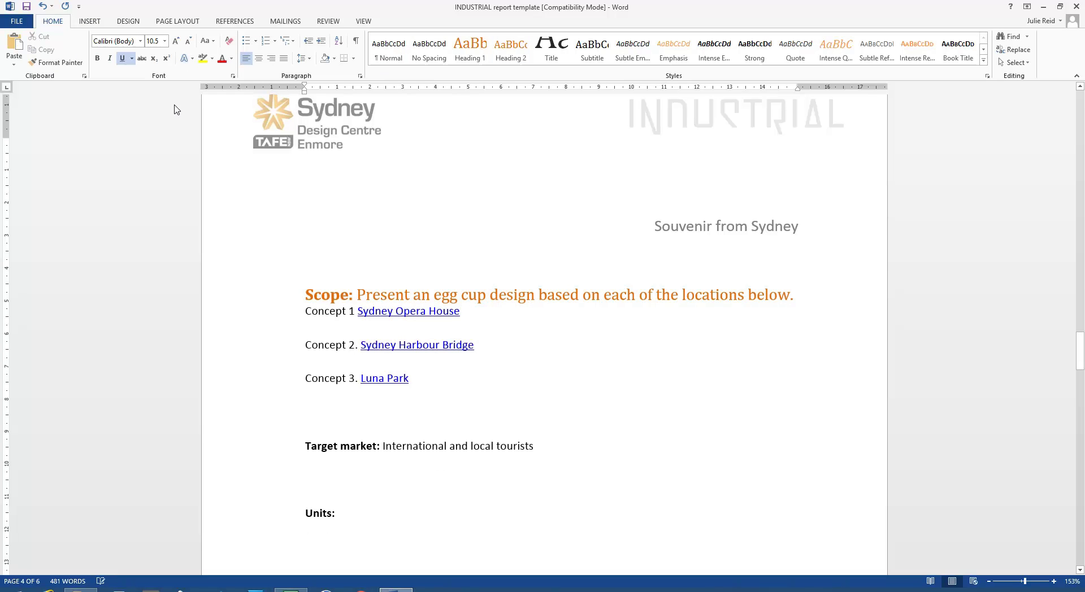
pyautogui.click(90, 21)
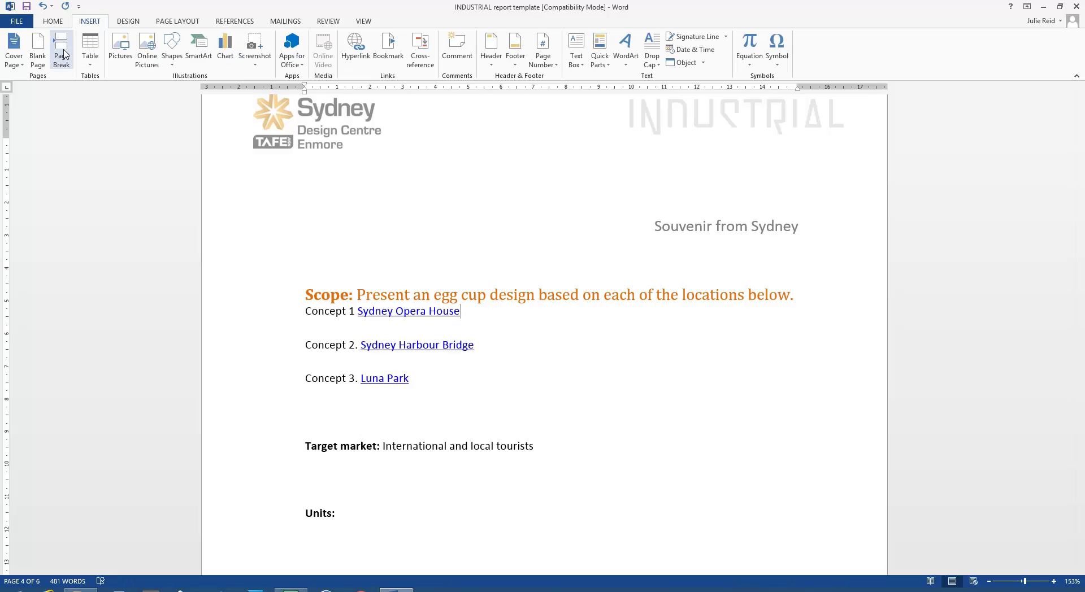
pyautogui.scroll(5, 129, 192)
# Step: Format the Concept 2 Sydney Harbour Bridge line as Heading 2 and insert a page break after it
pyautogui.scroll(-6, 297, 326)
pyautogui.moveTo(475, 334); pyautogui.dragTo(305, 291)
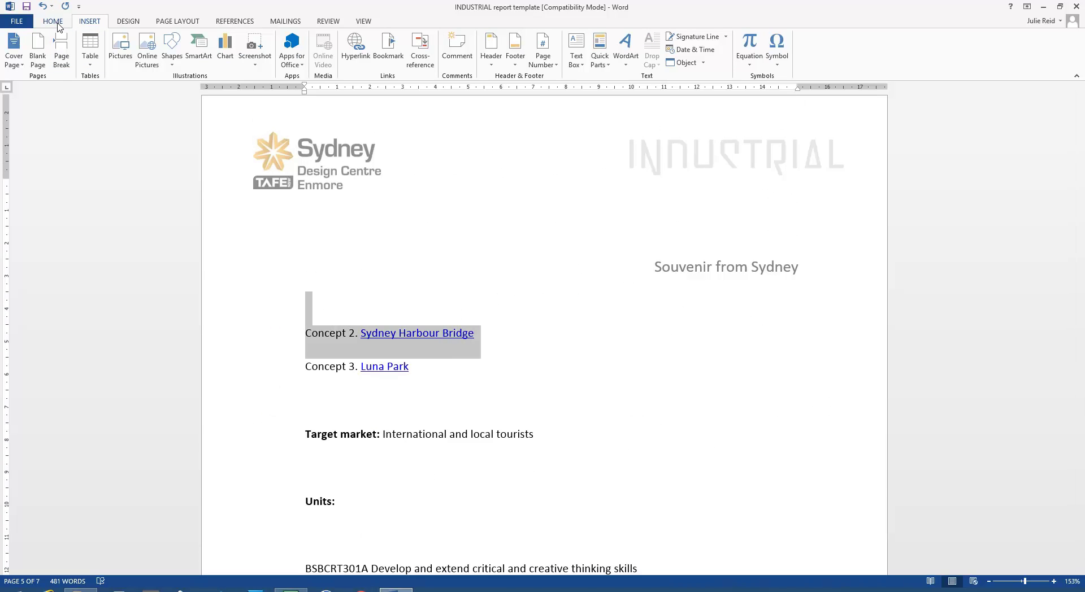
pyautogui.click(53, 21)
pyautogui.click(510, 57)
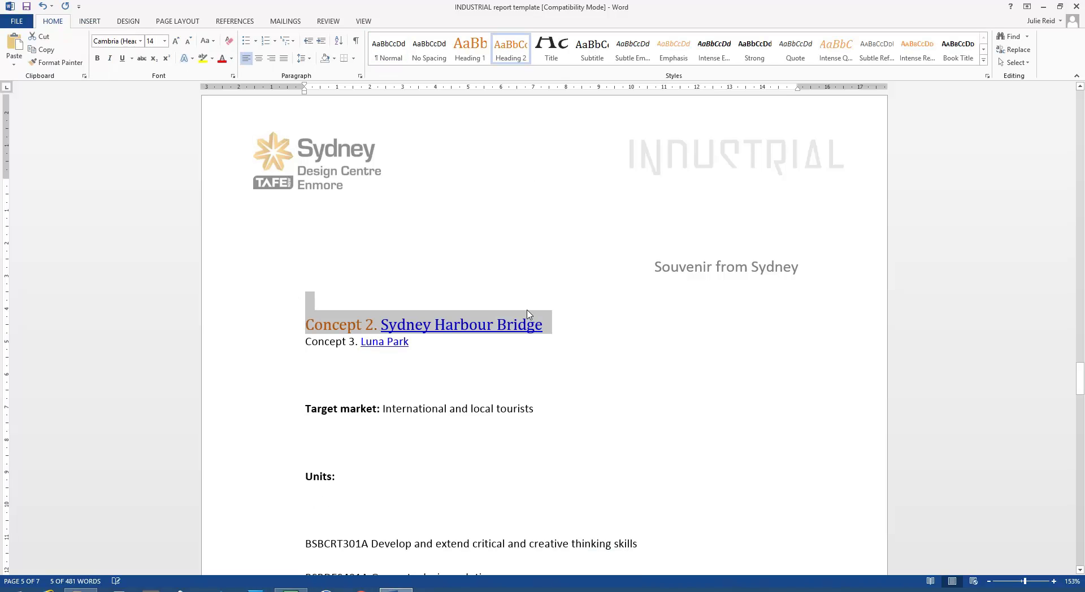
pyautogui.click(560, 334)
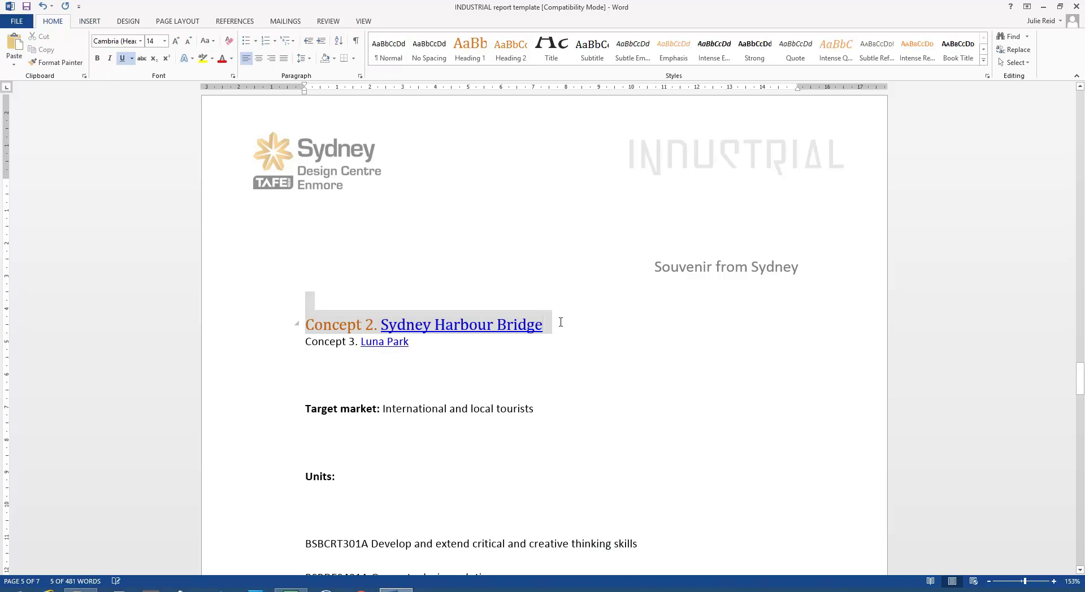
pyautogui.click(89, 21)
pyautogui.click(61, 56)
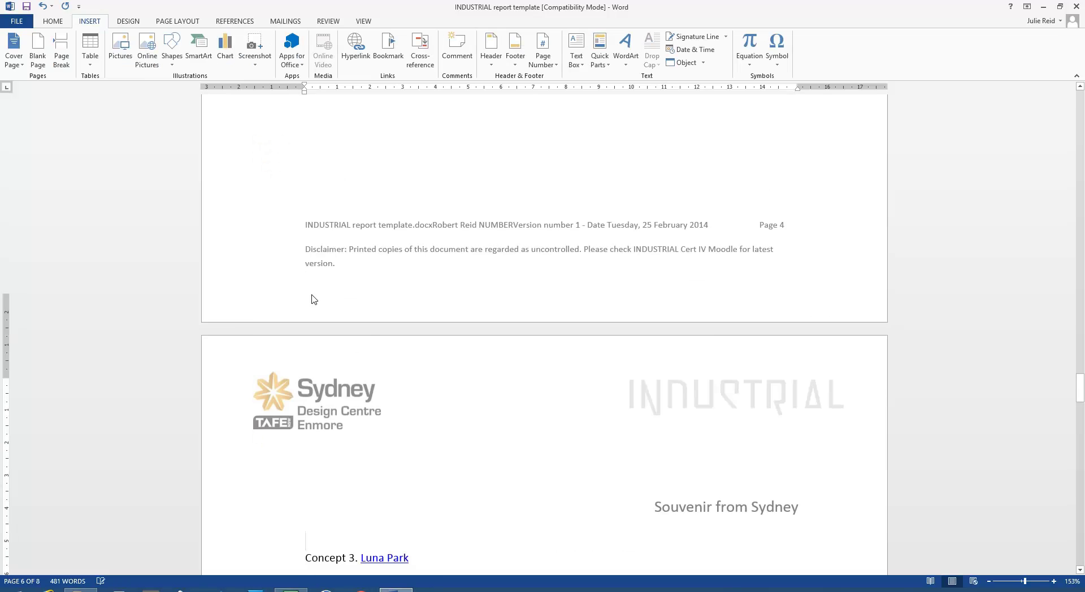
# Step: Apply Heading 2 to the Concept 3 Luna Park line and insert a page break with that line still selected
pyautogui.scroll(-4, 315, 298)
pyautogui.moveTo(417, 314); pyautogui.dragTo(208, 298)
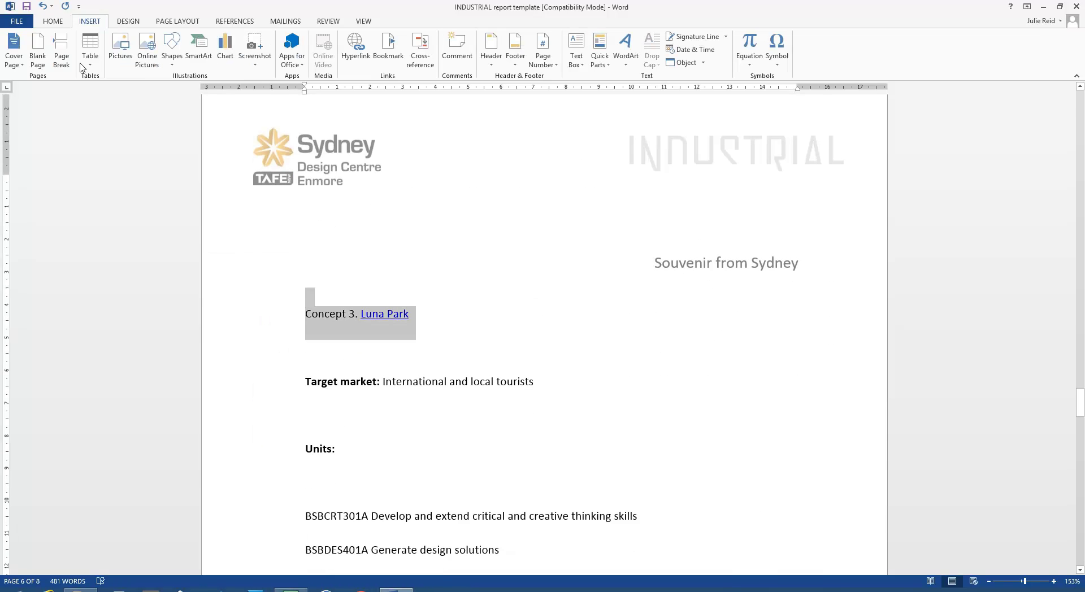
pyautogui.click(51, 22)
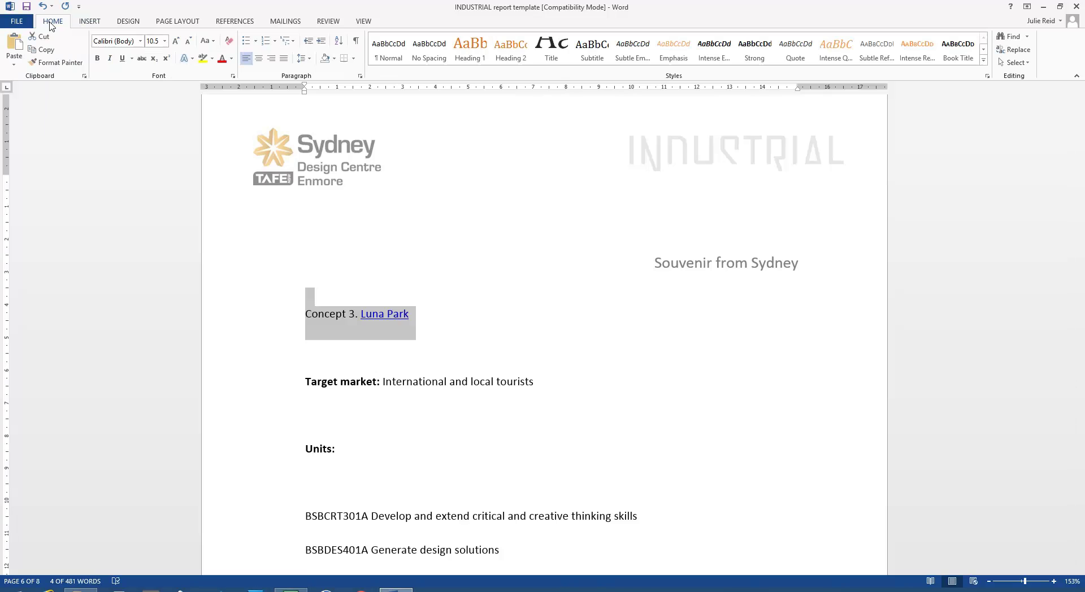
pyautogui.click(510, 51)
pyautogui.click(88, 22)
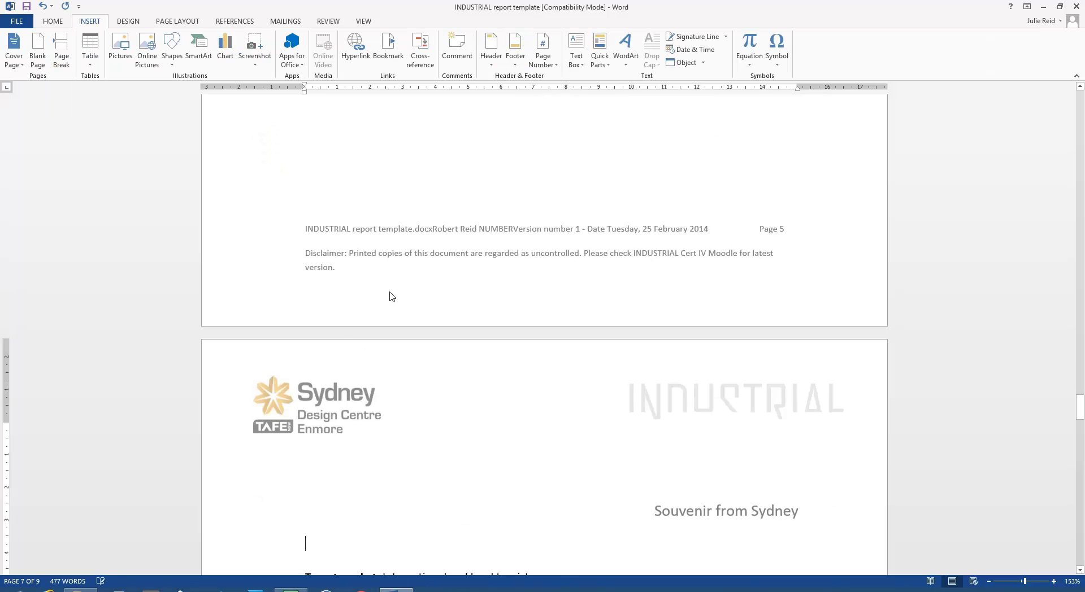
# Step: Format the Target market line as Heading 2
pyautogui.scroll(-4, 394, 297)
pyautogui.scroll(-1, 504, 246)
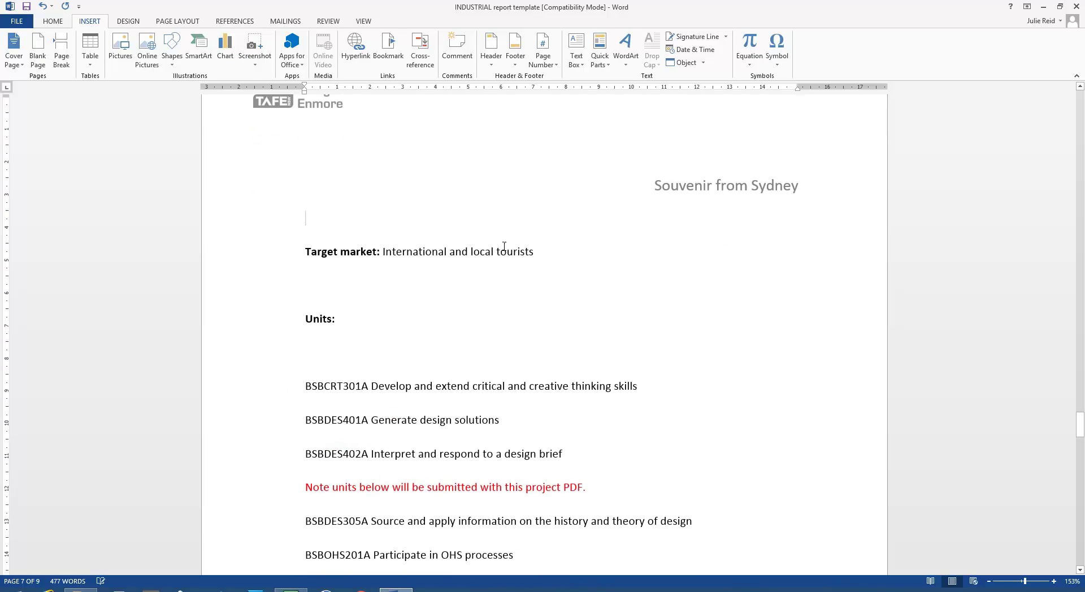
pyautogui.tripleClick(445, 247)
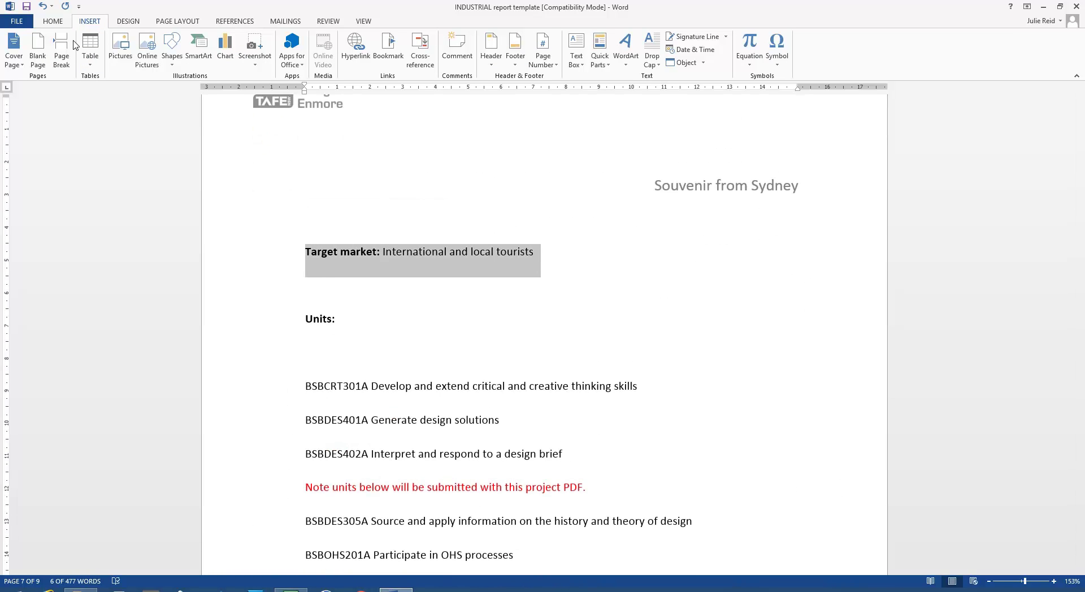
pyautogui.click(52, 21)
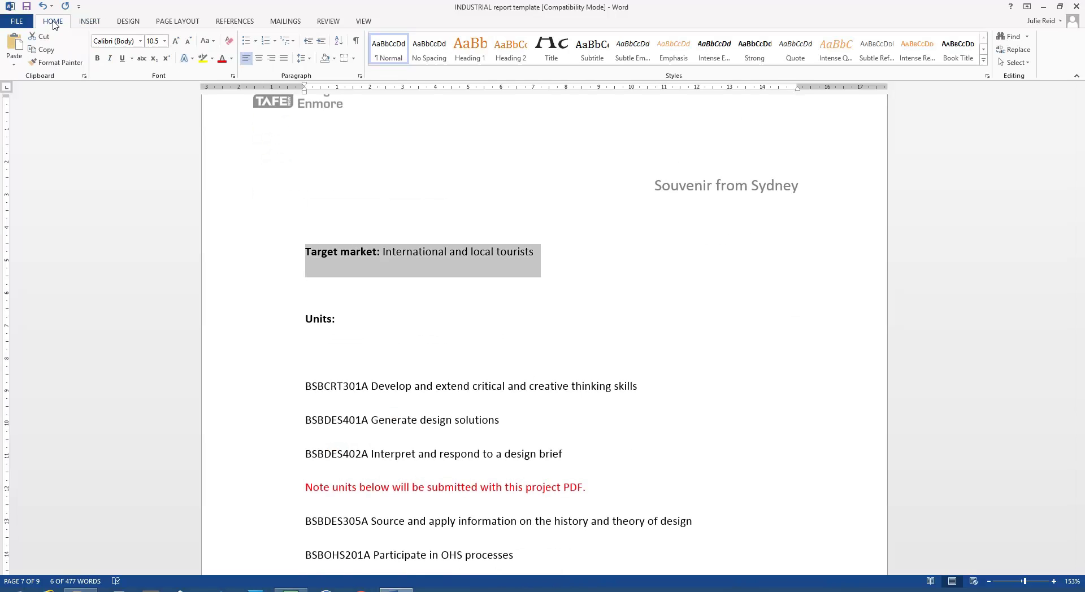
pyautogui.click(507, 56)
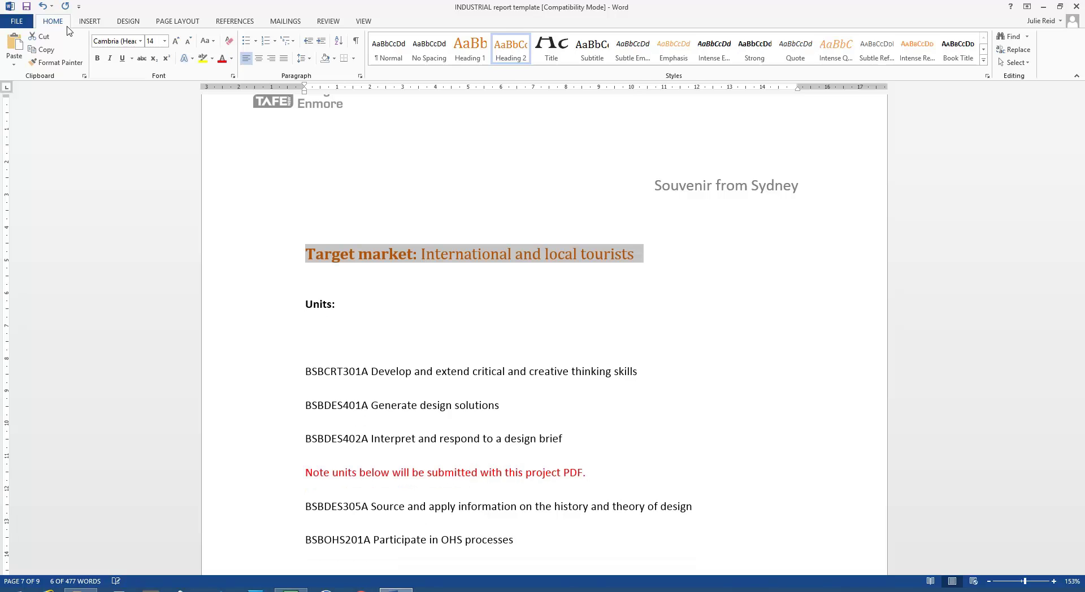
# Step: Insert a page break after the Target market line, ahead of the Units section
pyautogui.click(89, 21)
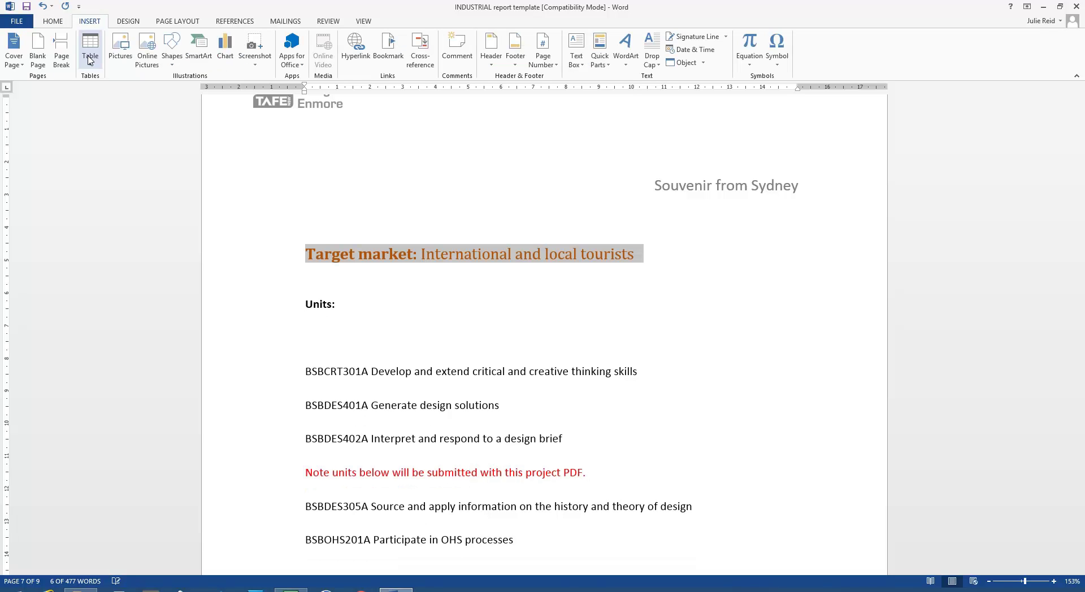
pyautogui.click(690, 251)
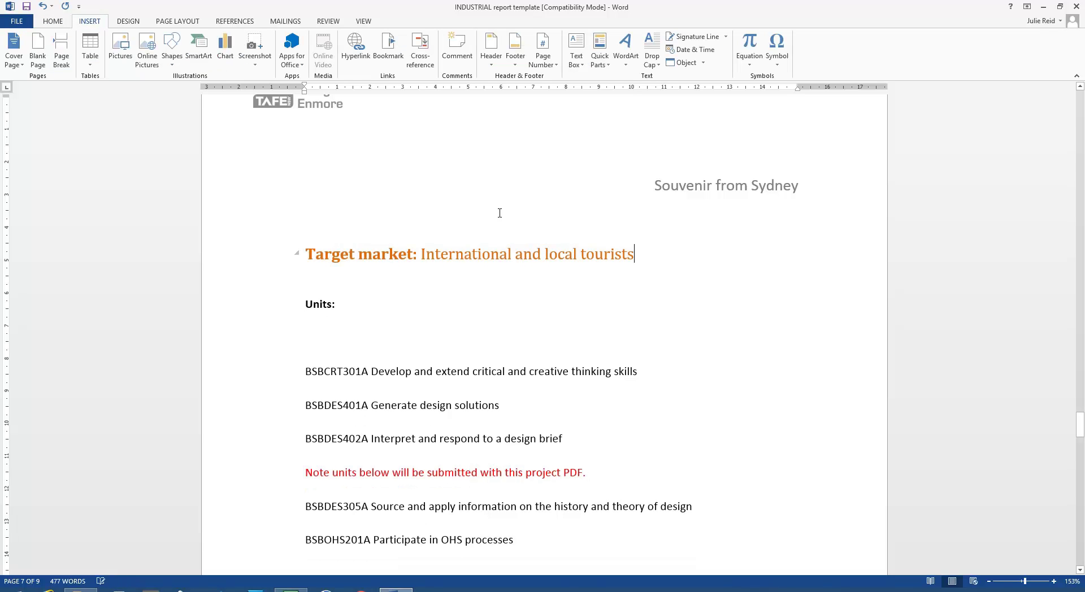
pyautogui.click(72, 54)
pyautogui.scroll(10, 559, 294)
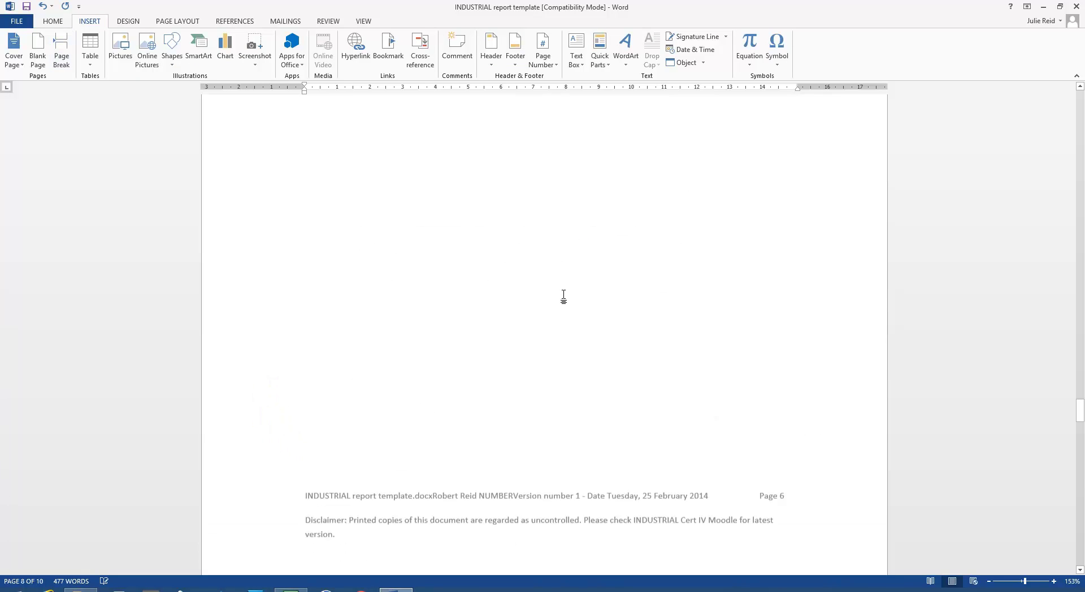
pyautogui.scroll(5, 562, 297)
pyautogui.scroll(-2, 562, 329)
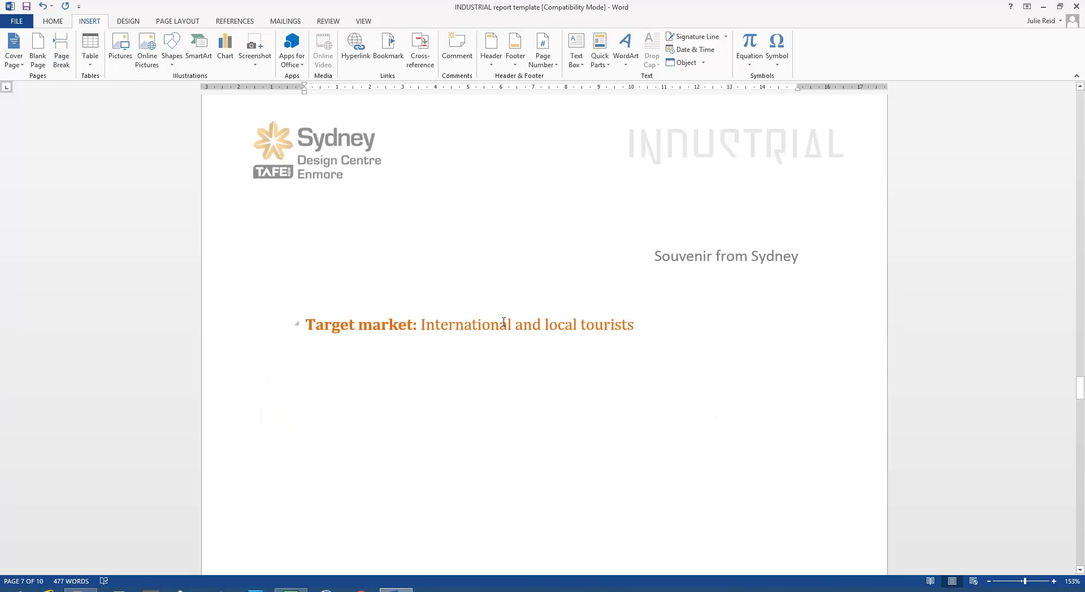
# Step: Show the formatting marks to check the page break below the Target market line, and hide them again
pyautogui.click(56, 21)
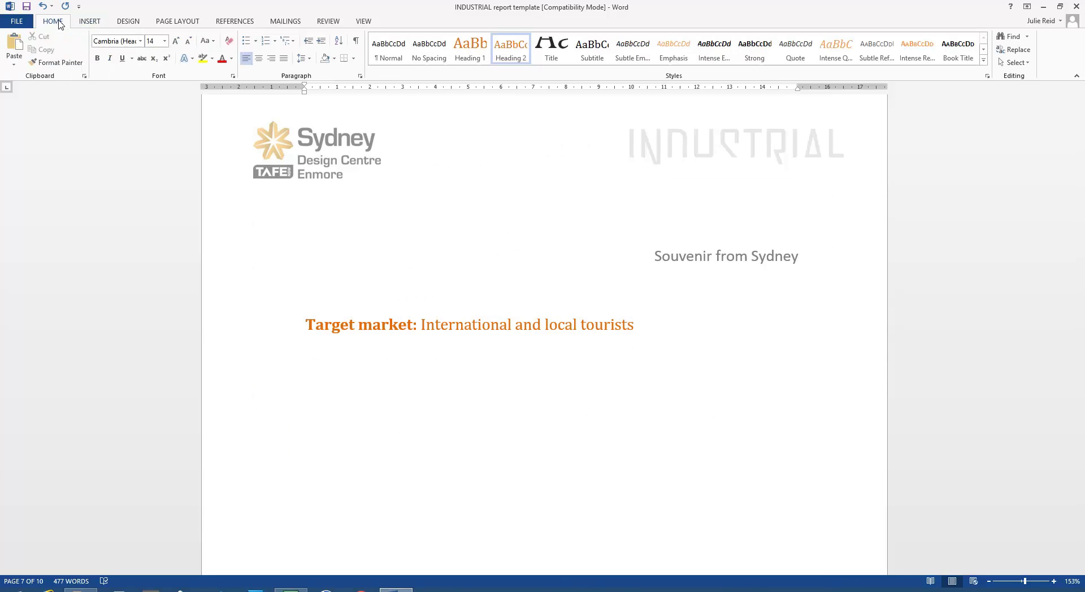
pyautogui.click(356, 43)
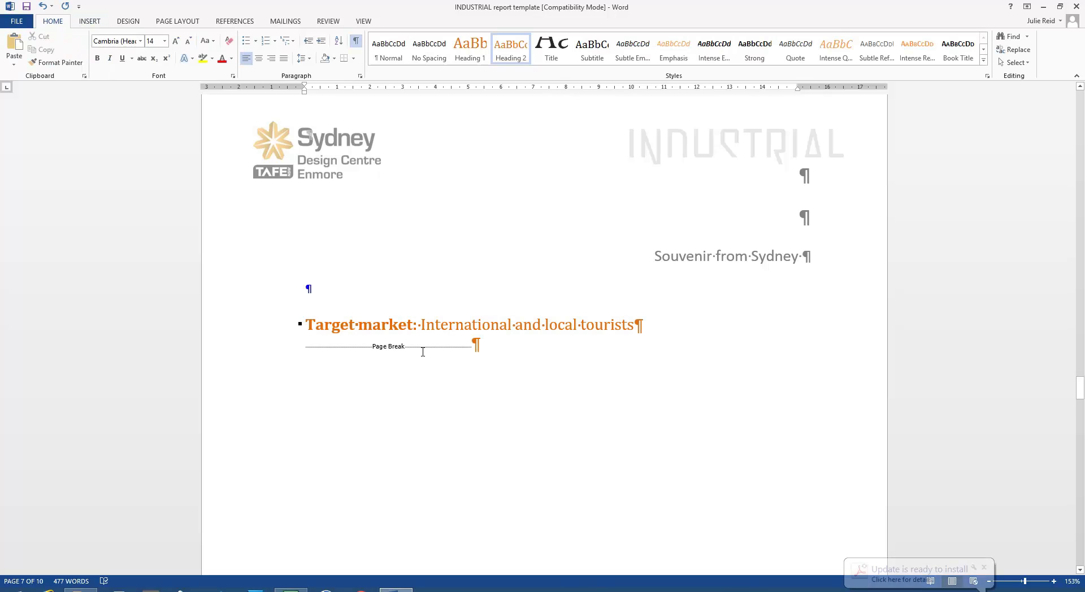
pyautogui.click(369, 352)
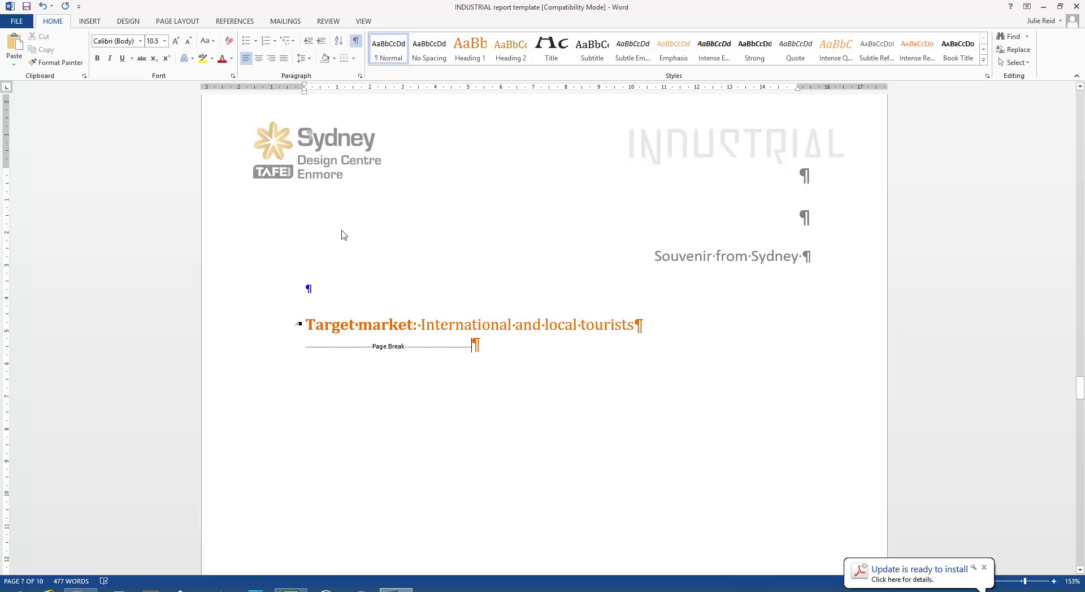
pyautogui.click(357, 41)
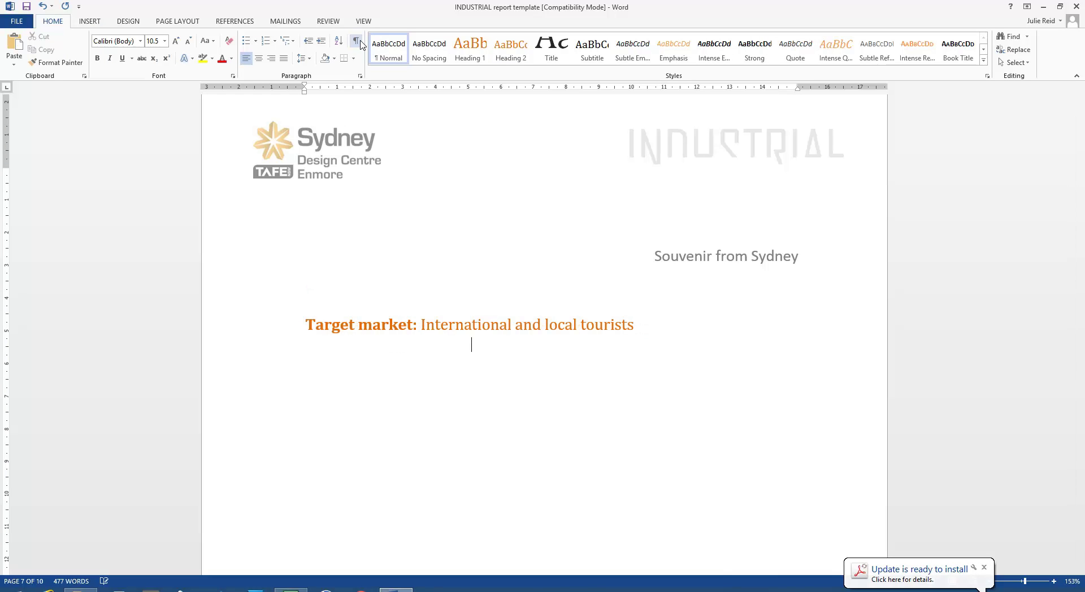
pyautogui.click(357, 41)
pyautogui.click(357, 42)
# Step: Look through the pages before and after the Target market heading to check how the page breaks separate the sections
pyautogui.scroll(-10, 395, 249)
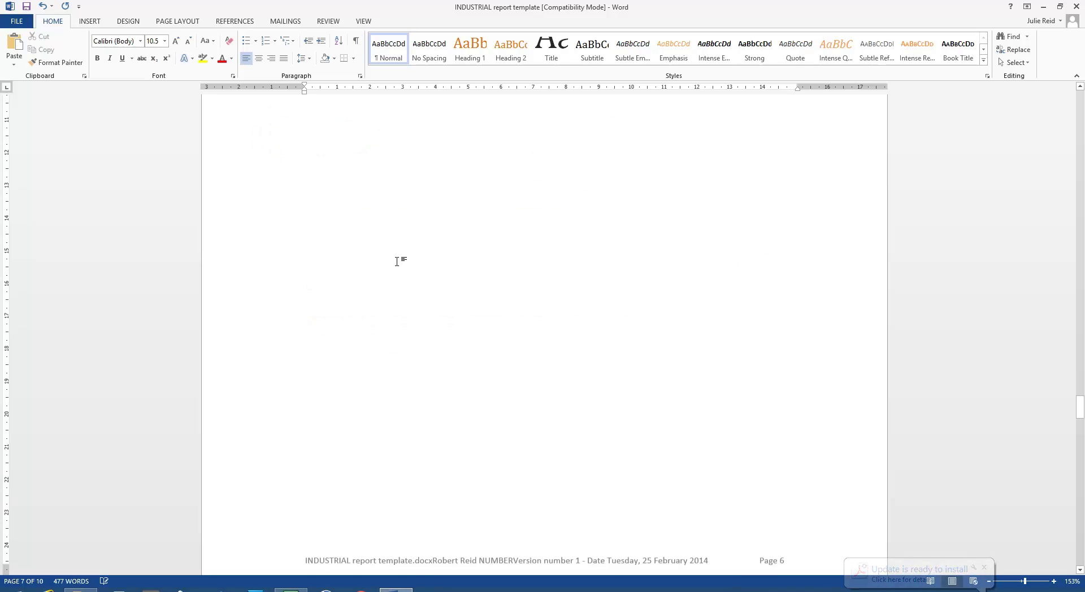
pyautogui.scroll(12, 397, 261)
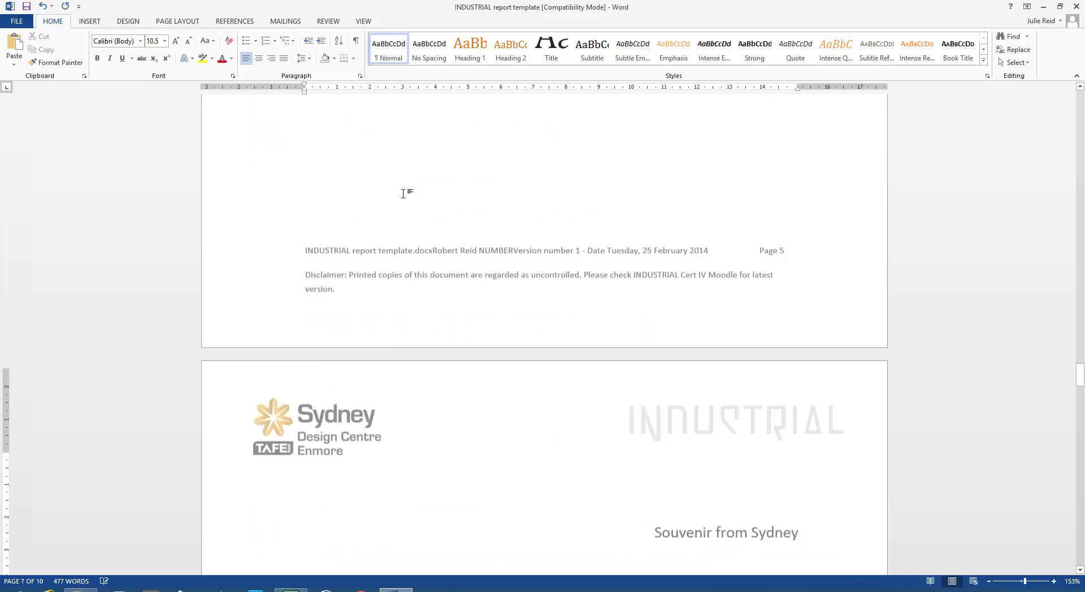
pyautogui.scroll(10, 403, 194)
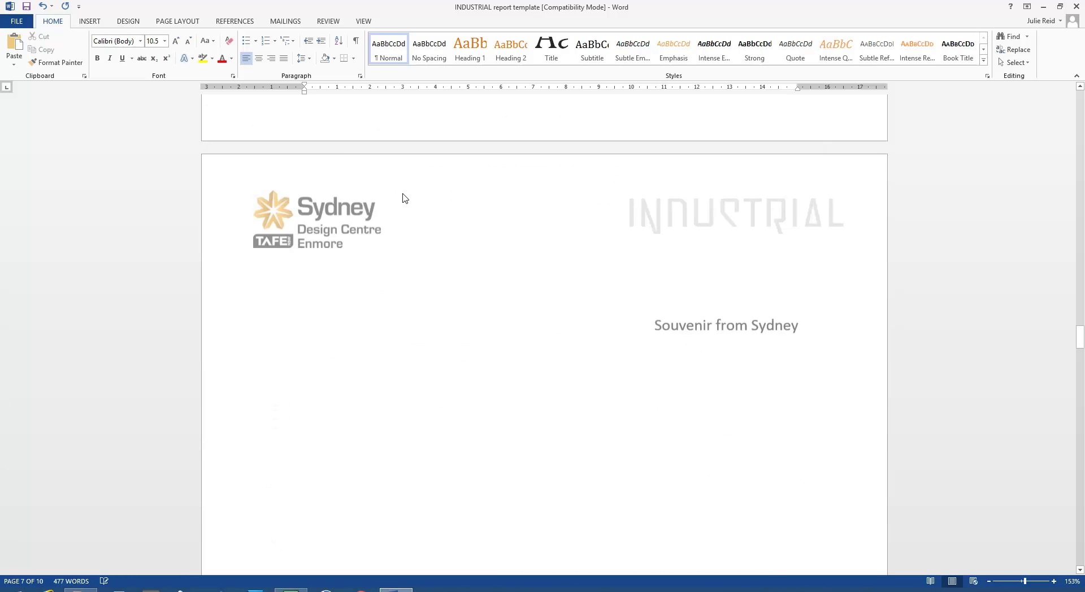
pyautogui.scroll(-5, 403, 210)
pyautogui.scroll(8, 446, 298)
pyautogui.scroll(-6, 448, 317)
pyautogui.scroll(8, 465, 320)
pyautogui.scroll(-9, 479, 322)
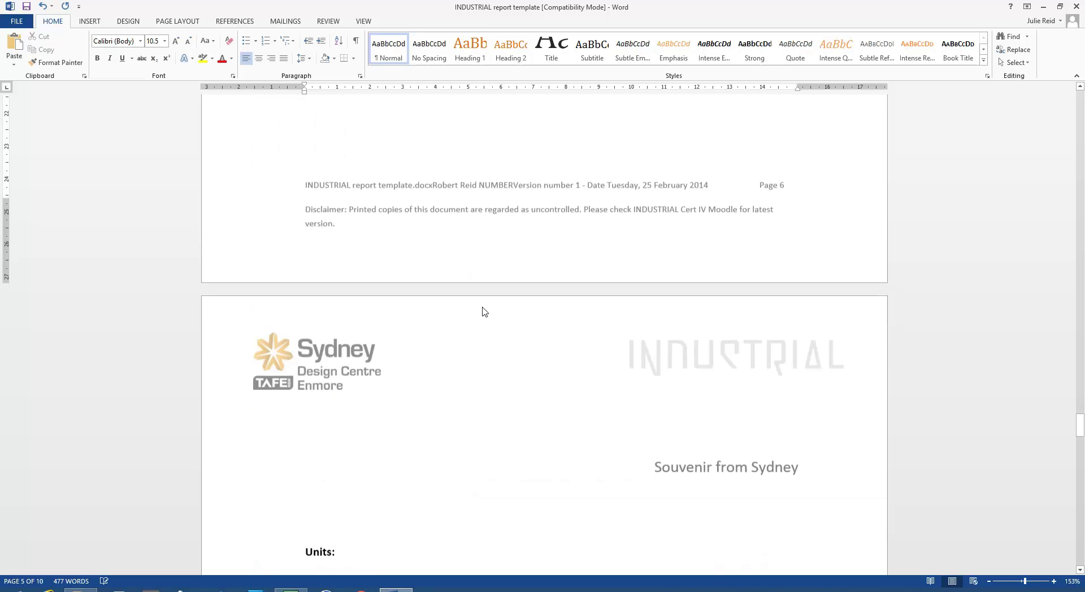
# Step: Insert a page break directly before the Initial Concept Due Week 9 line
pyautogui.scroll(-3, 485, 312)
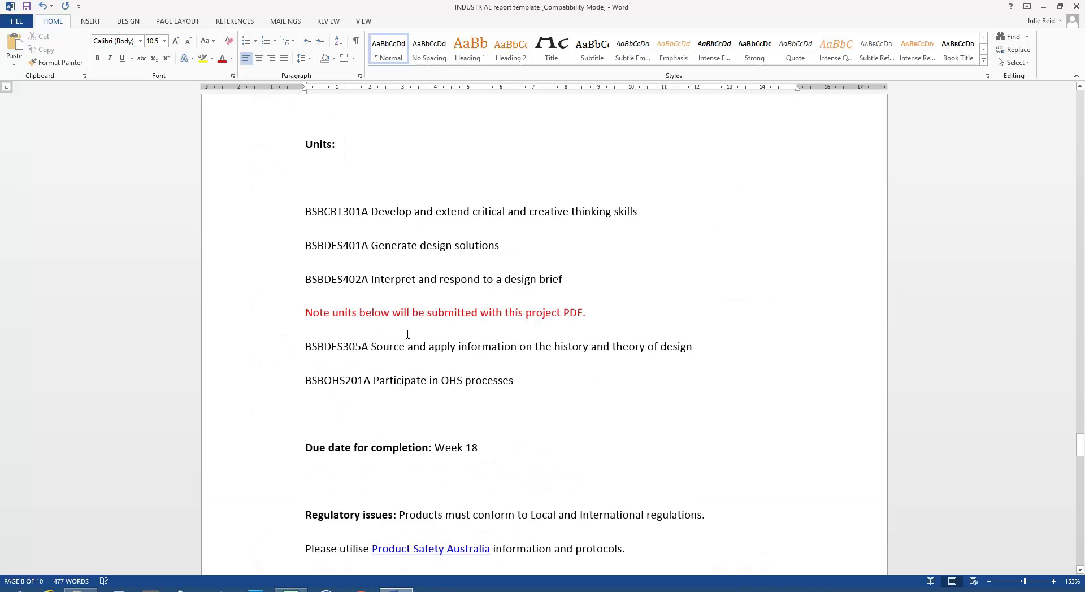
pyautogui.scroll(-3, 400, 328)
pyautogui.scroll(-4, 401, 332)
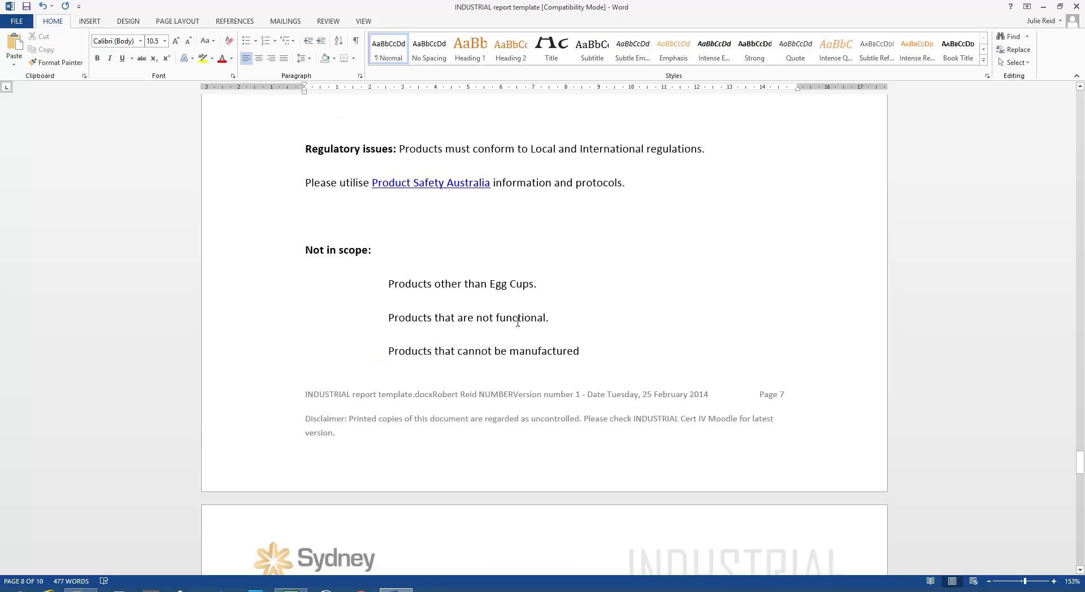
pyautogui.scroll(-10, 434, 321)
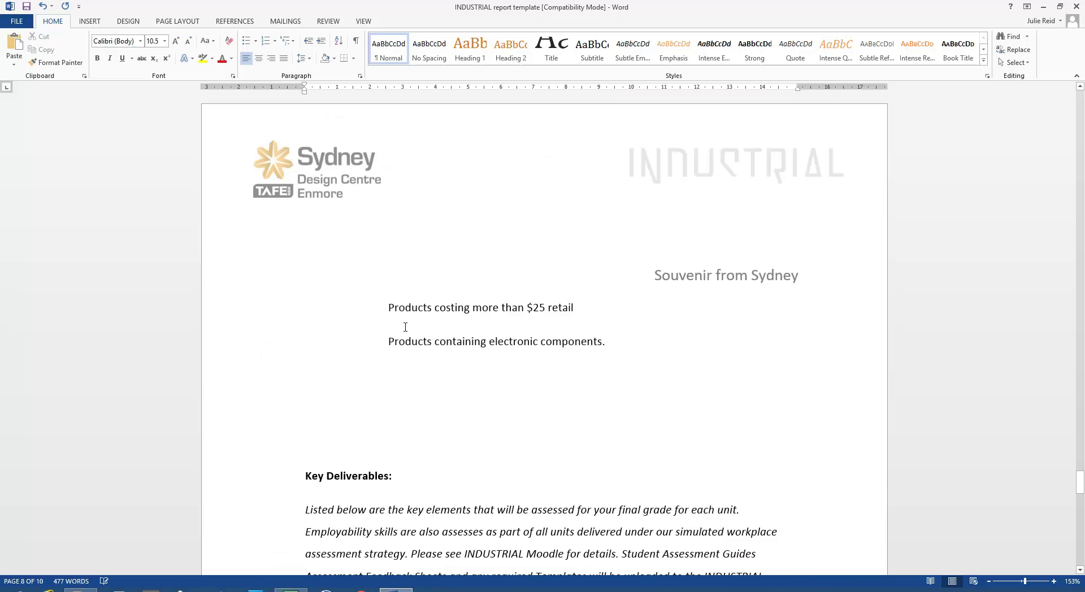
pyautogui.scroll(-6, 404, 327)
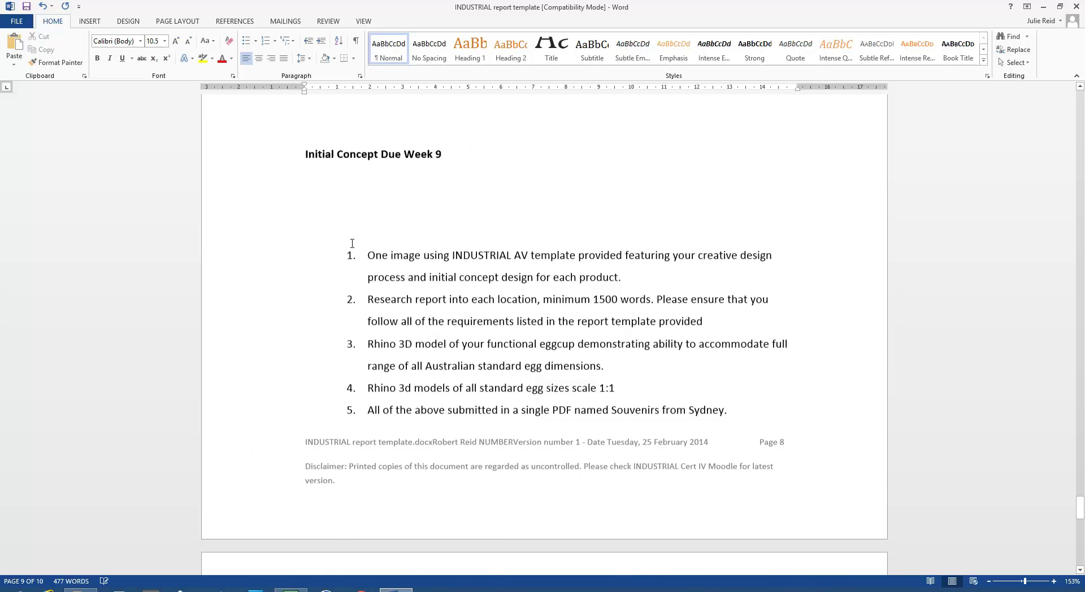
pyautogui.click(306, 154)
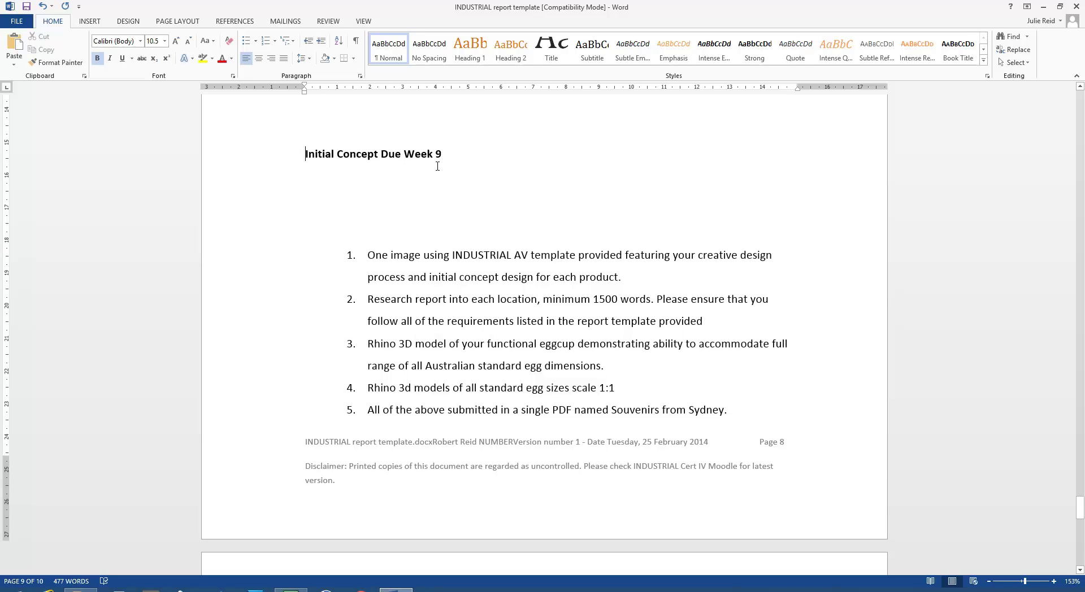
pyautogui.click(94, 23)
pyautogui.click(61, 56)
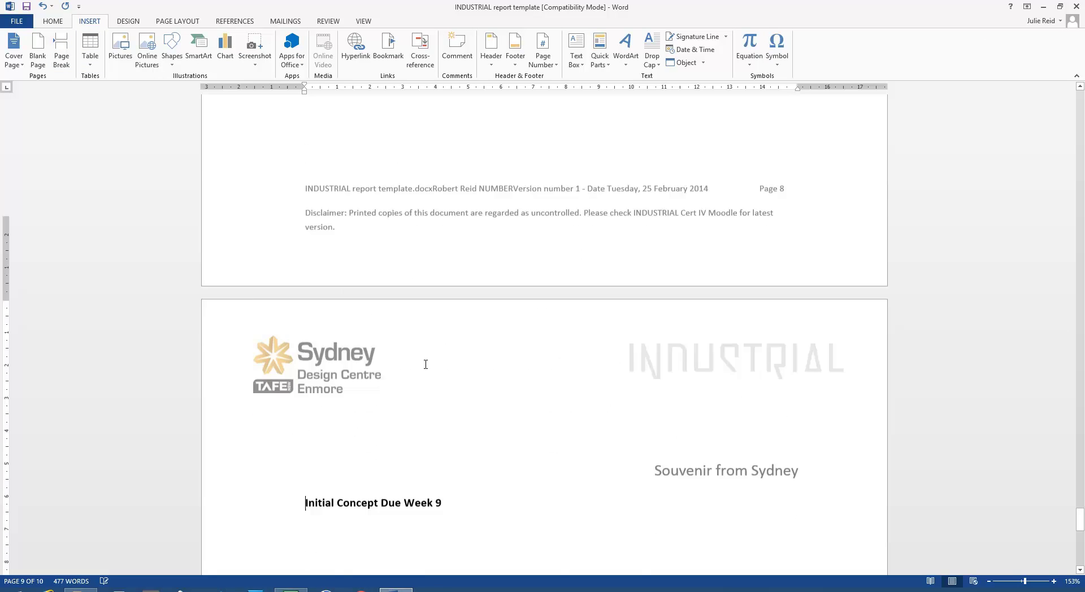
# Step: Apply the Heading 2 style to the Initial Concept Due Week 9 line
pyautogui.scroll(-3, 424, 368)
pyautogui.tripleClick(400, 338)
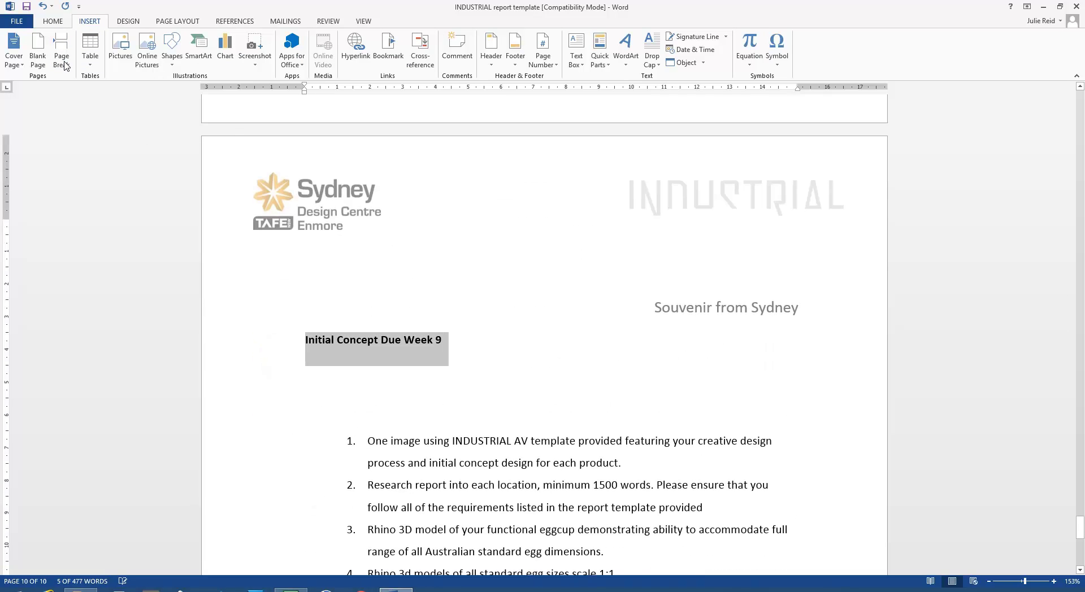
pyautogui.click(52, 21)
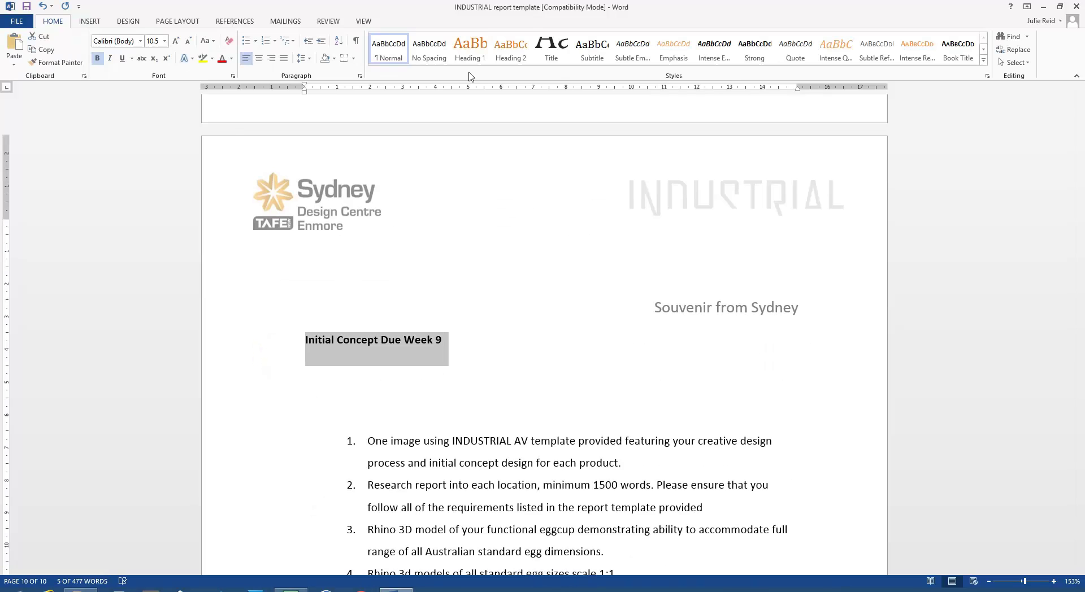
pyautogui.click(510, 48)
pyautogui.click(497, 392)
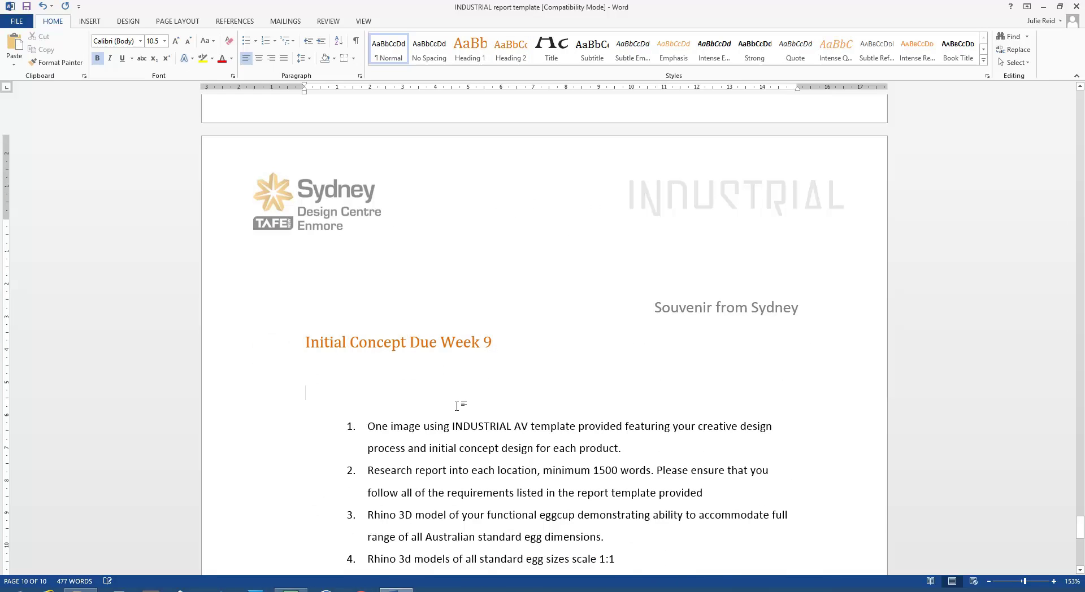
# Step: Start exporting the report template as a PDF document
pyautogui.scroll(-3, 457, 395)
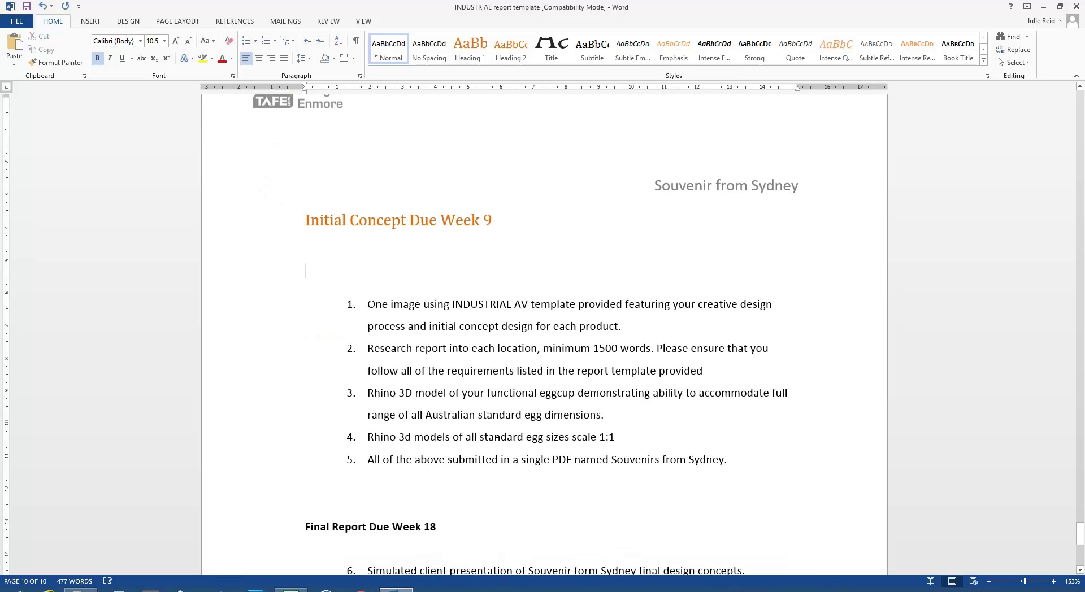
pyautogui.scroll(-5, 506, 427)
pyautogui.scroll(6, 516, 421)
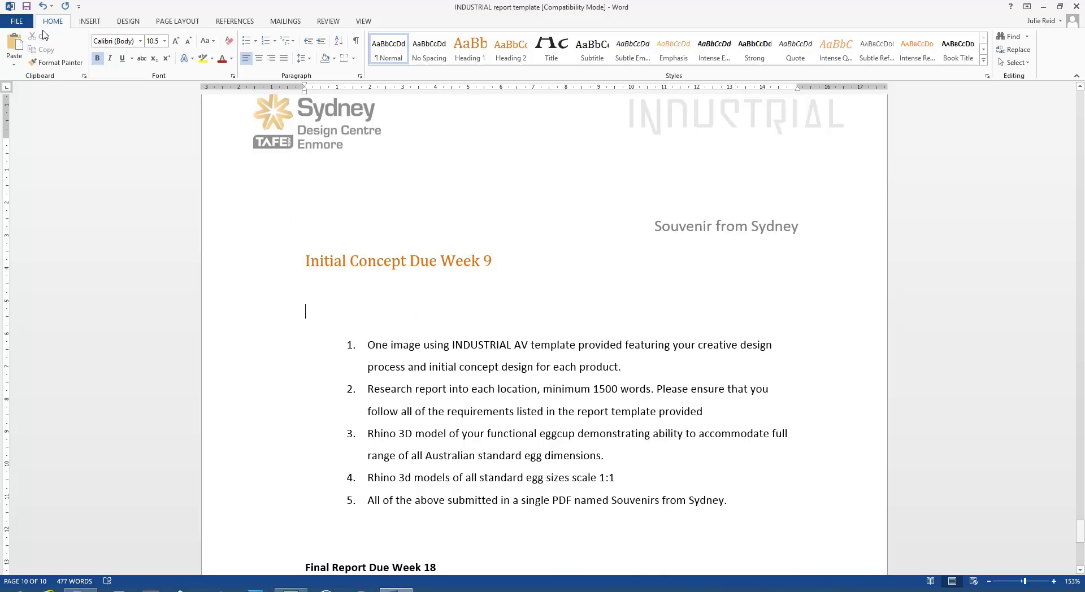
pyautogui.click(19, 23)
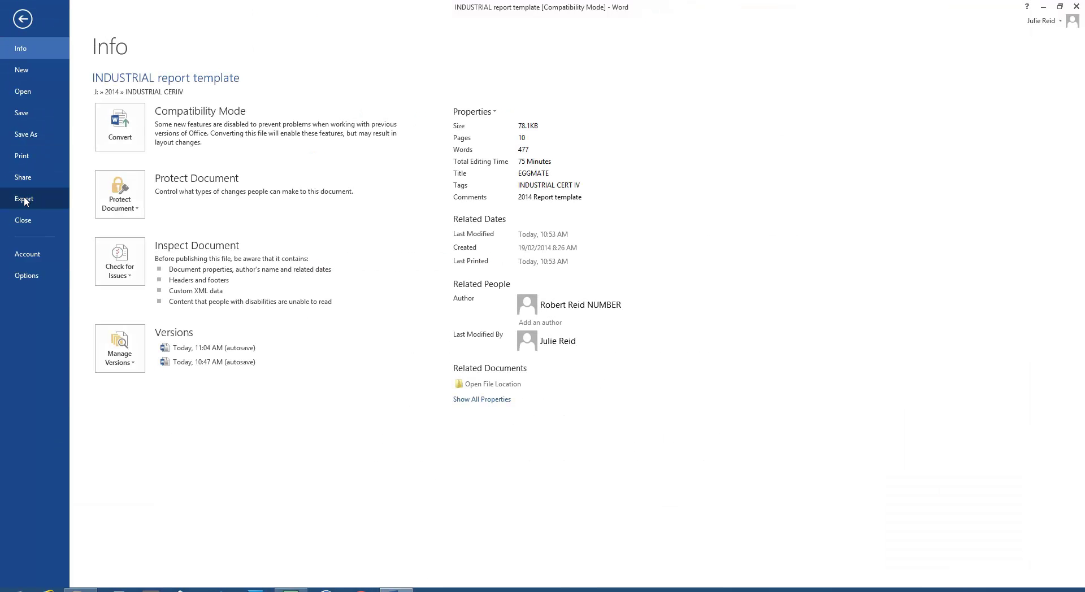
pyautogui.click(25, 200)
pyautogui.click(300, 154)
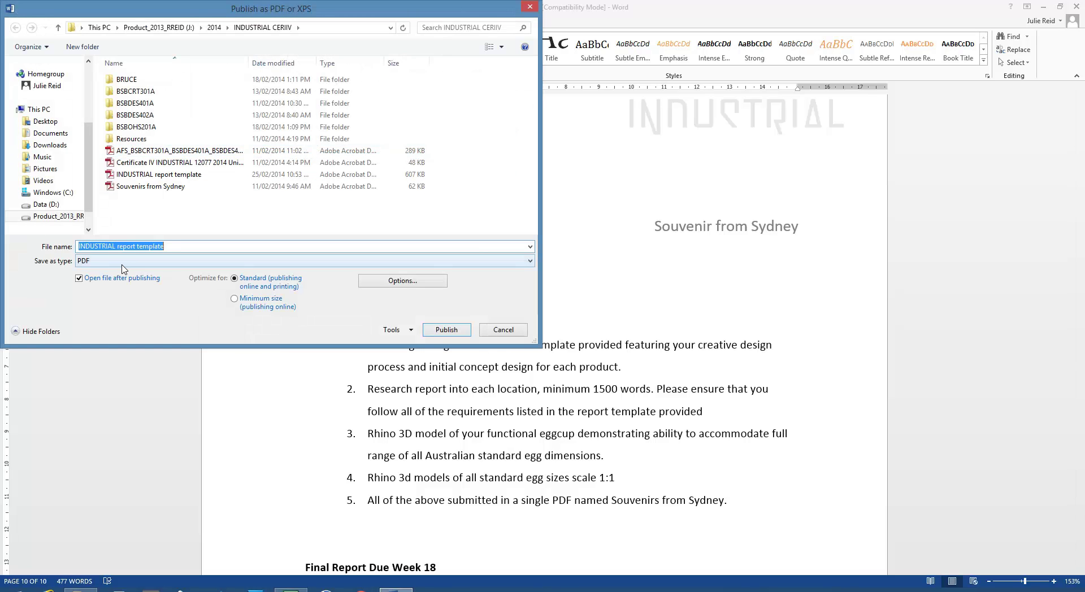
pyautogui.click(409, 285)
pyautogui.click(205, 181)
pyautogui.click(205, 181)
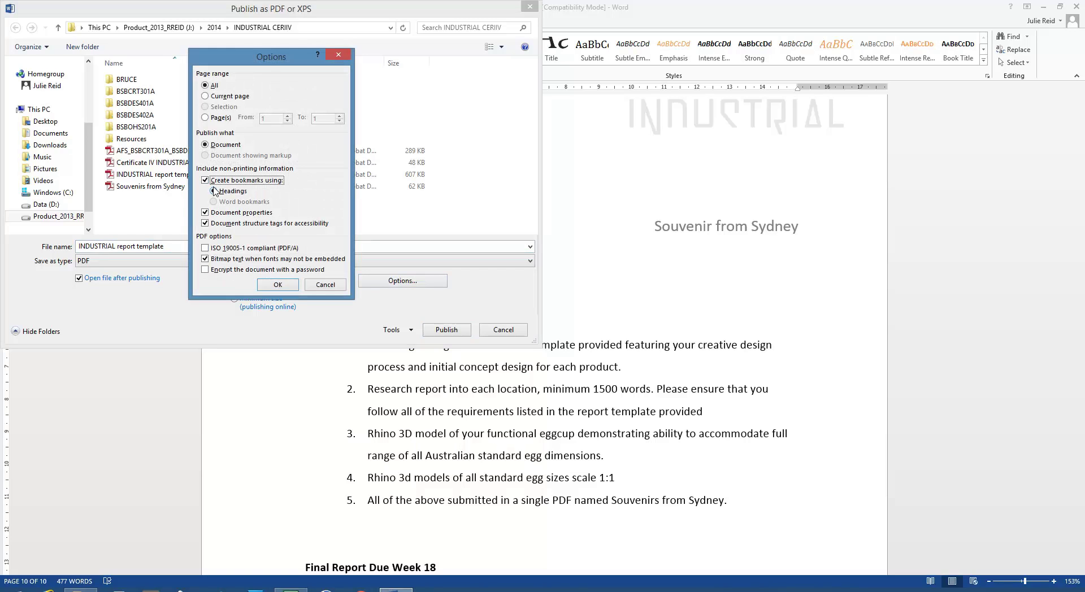
pyautogui.click(325, 286)
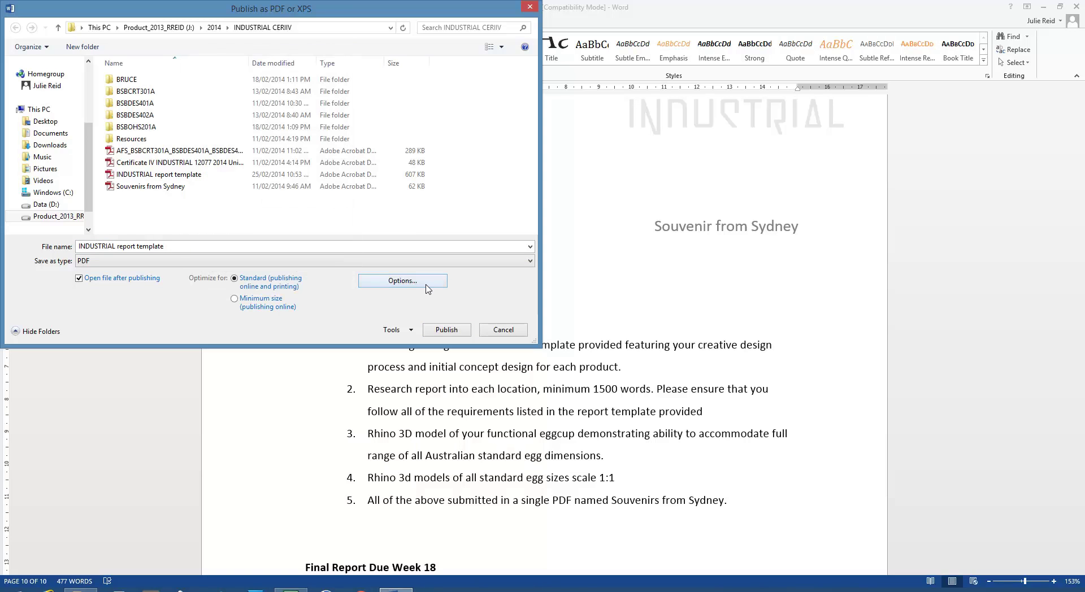
# Step: Enable bookmarks created from headings and publish the PDF as INDUSTRIAL report template, replacing the existing file
pyautogui.click(426, 288)
pyautogui.click(205, 181)
pyautogui.click(206, 181)
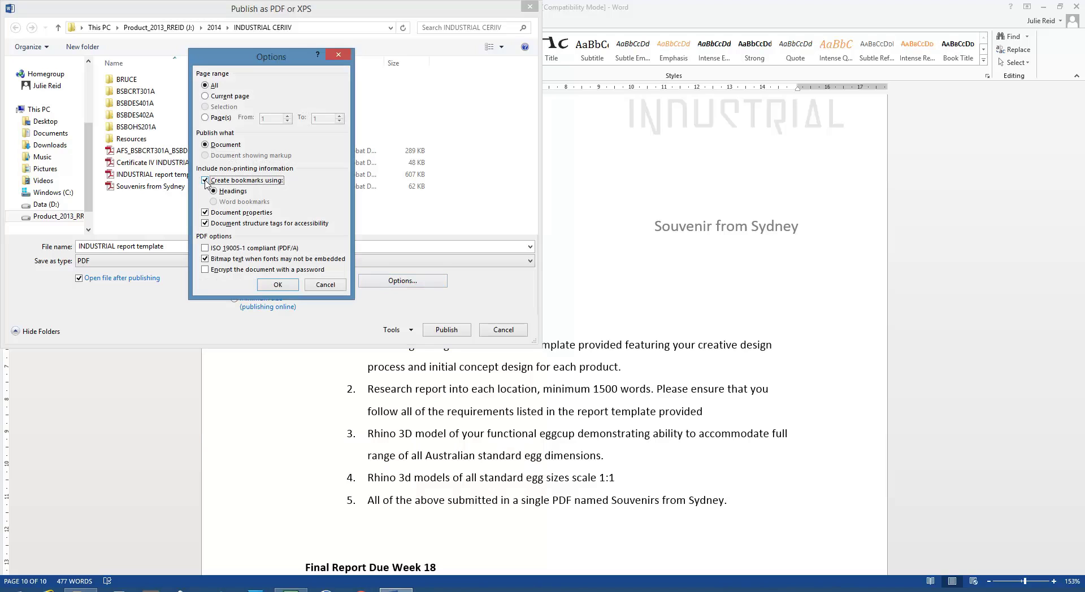
pyautogui.click(282, 286)
pyautogui.click(446, 330)
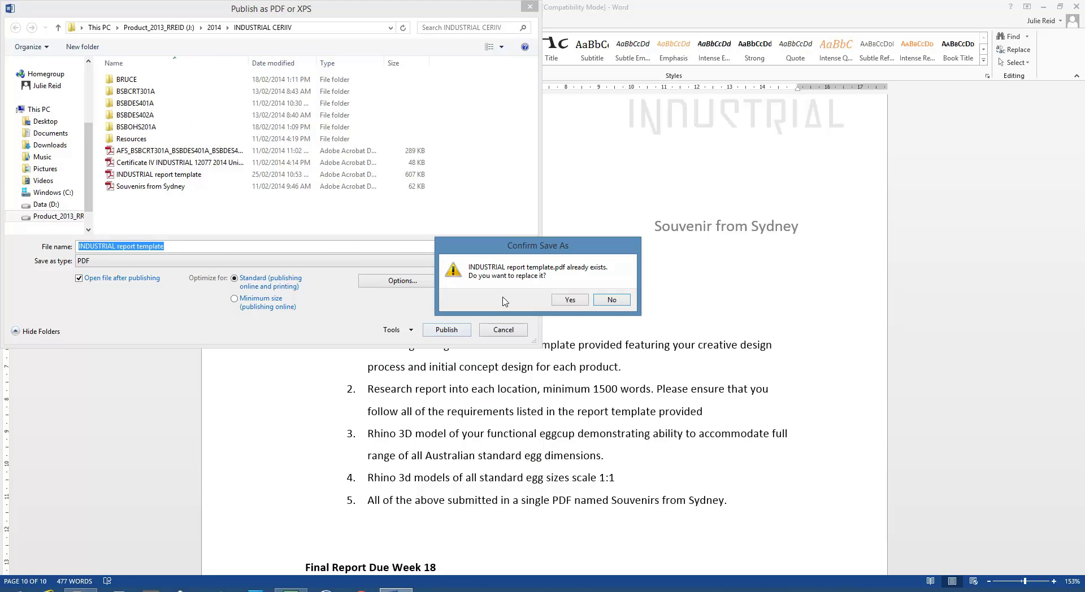
pyautogui.click(555, 303)
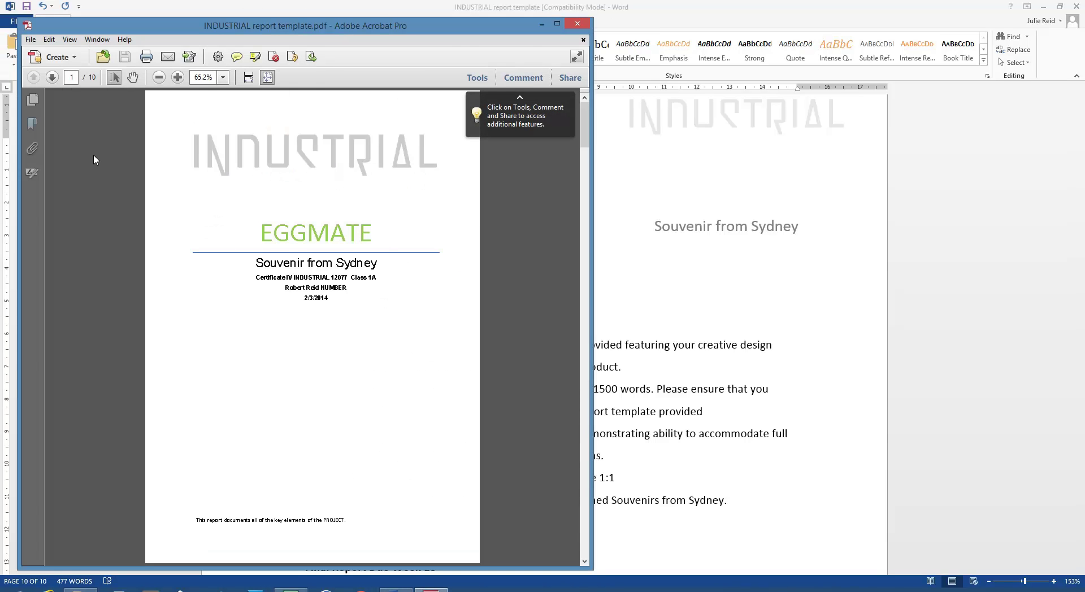
# Step: Expand the Project: EGGMATE bookmark in the published PDF and follow its section bookmarks to check the pages they open
pyautogui.click(32, 125)
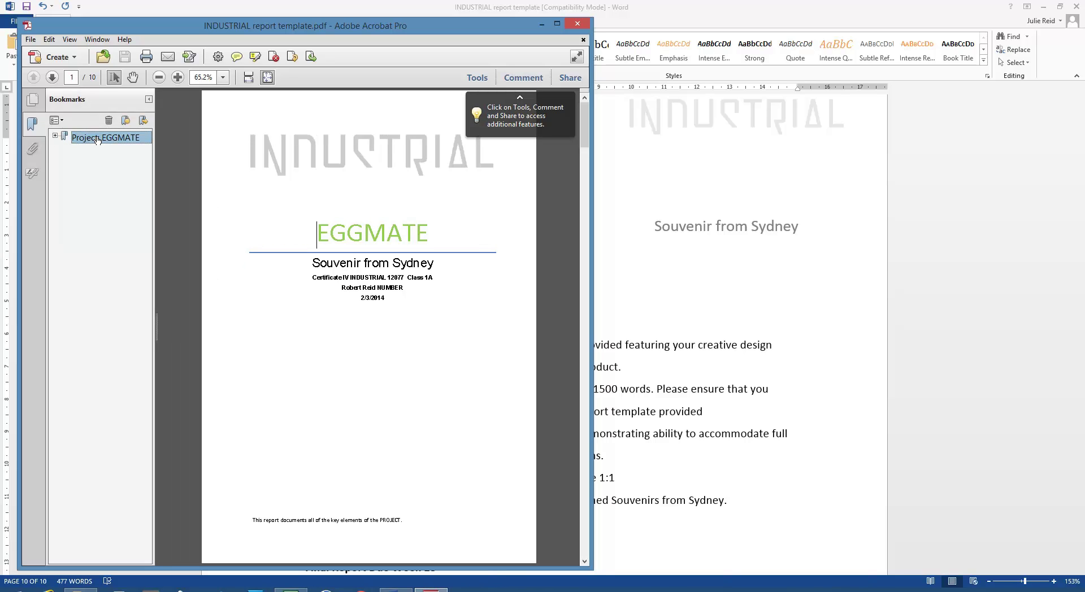
pyautogui.click(55, 136)
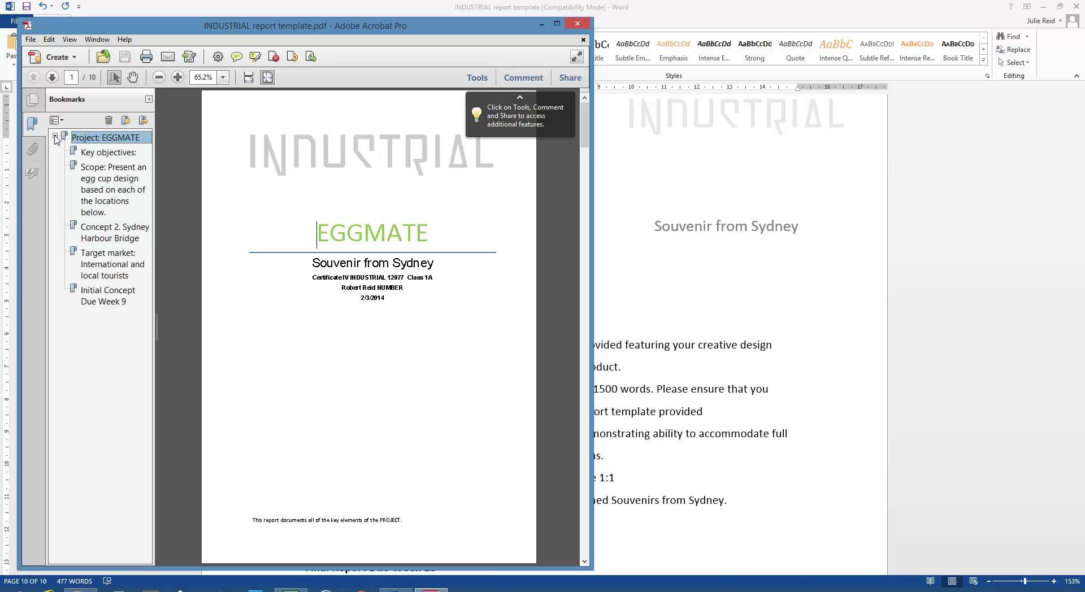
pyautogui.click(98, 153)
pyautogui.click(98, 173)
pyautogui.click(92, 229)
pyautogui.click(94, 257)
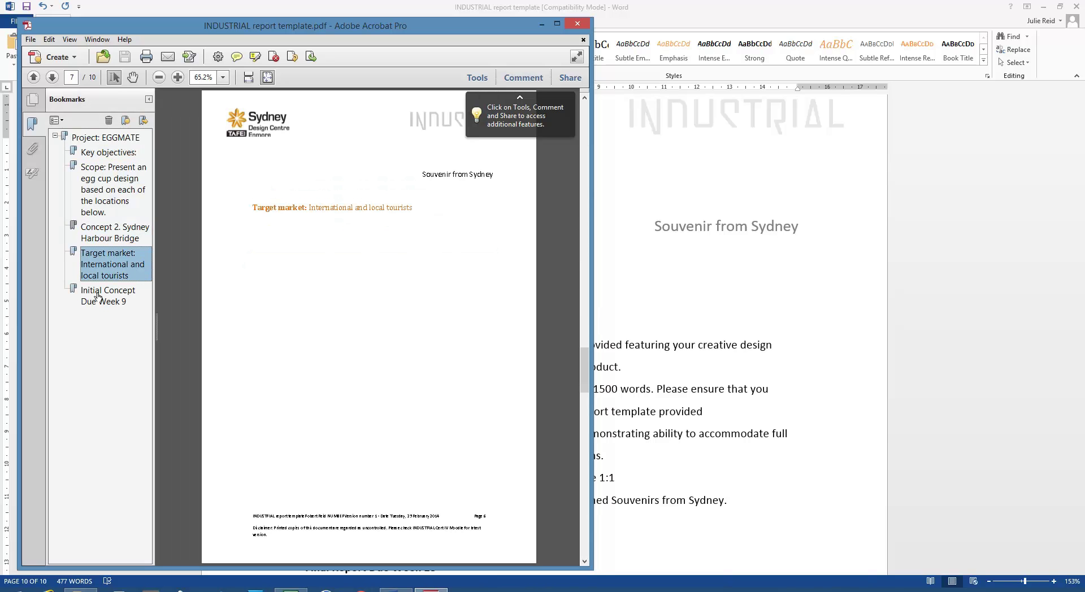
pyautogui.click(111, 240)
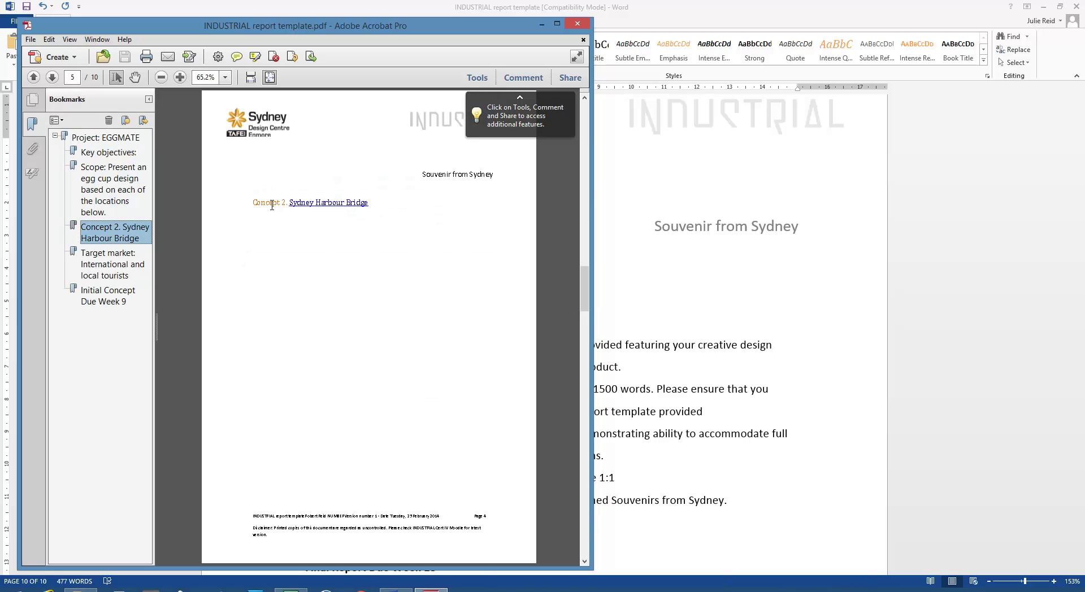
pyautogui.scroll(-3, 272, 198)
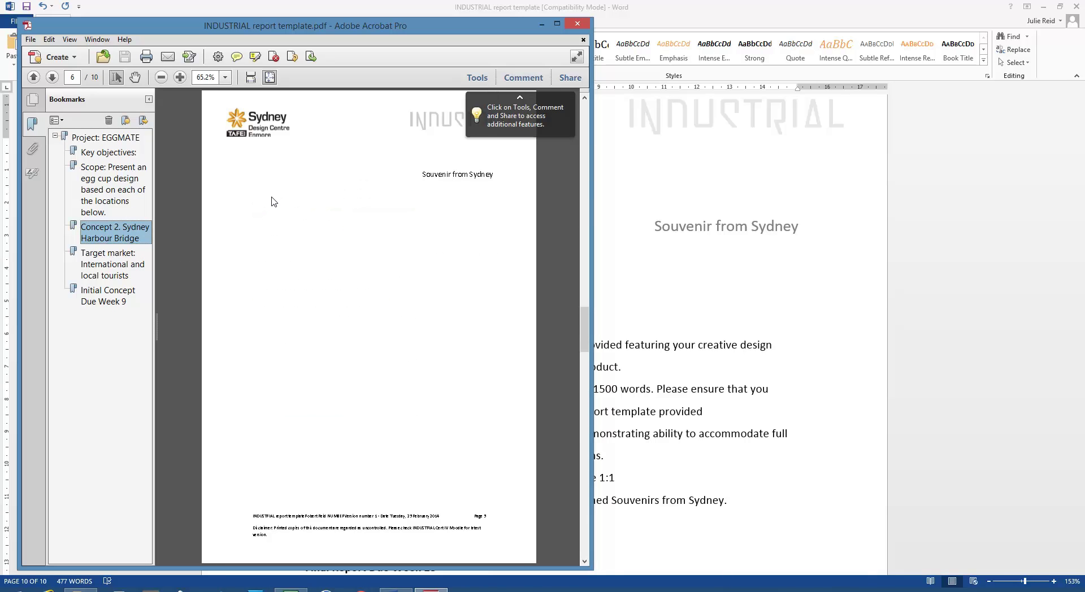